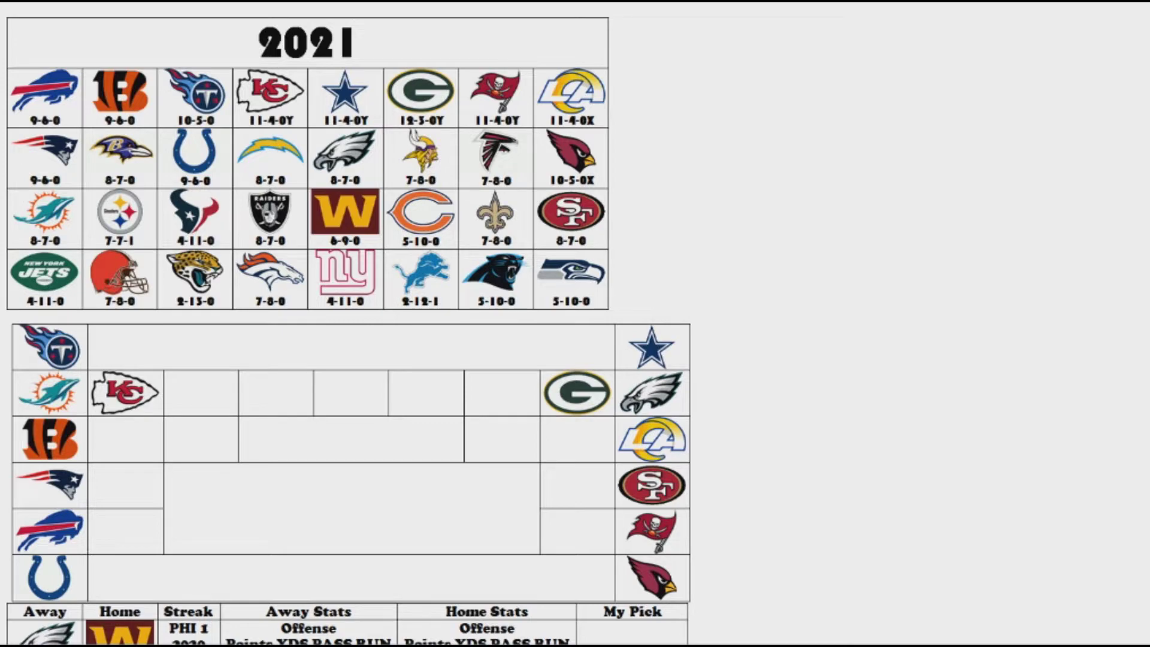
Look over the 2021 standings, the playoff bracket, the weekly records and this week's matchup table
{"action": "scroll", "coordinate": [348, 324], "scroll_direction": "down", "scroll_amount": 20}
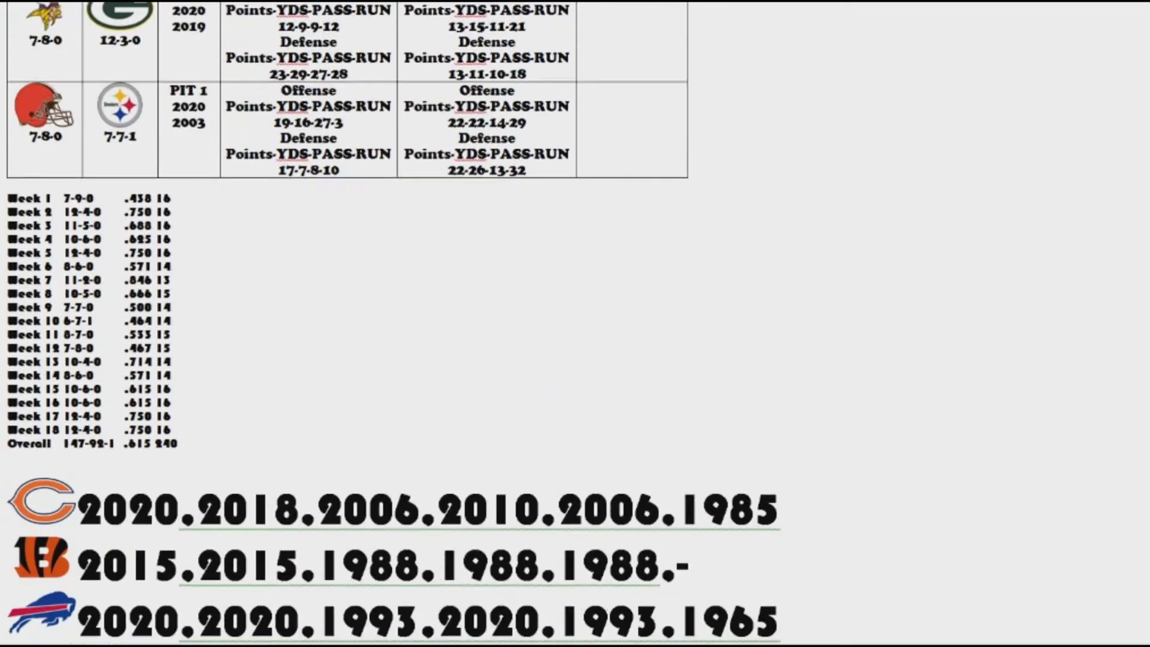
{"action": "scroll", "coordinate": [113, 376], "scroll_direction": "down", "scroll_amount": 1}
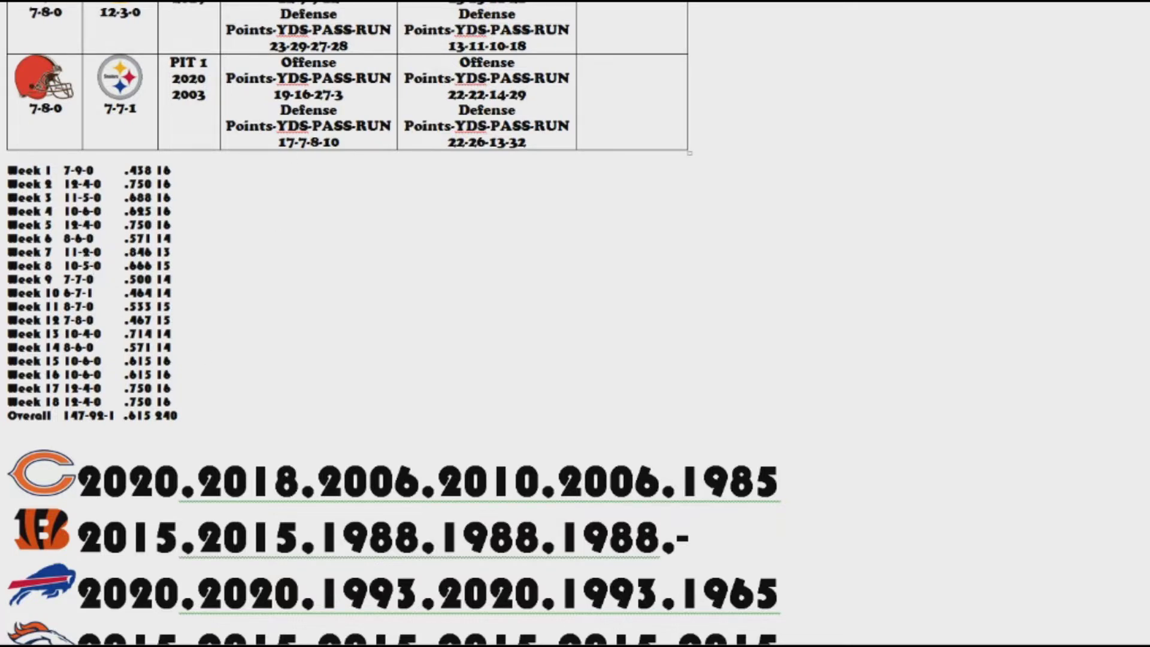
{"action": "scroll", "coordinate": [359, 300], "scroll_direction": "up", "scroll_amount": 3}
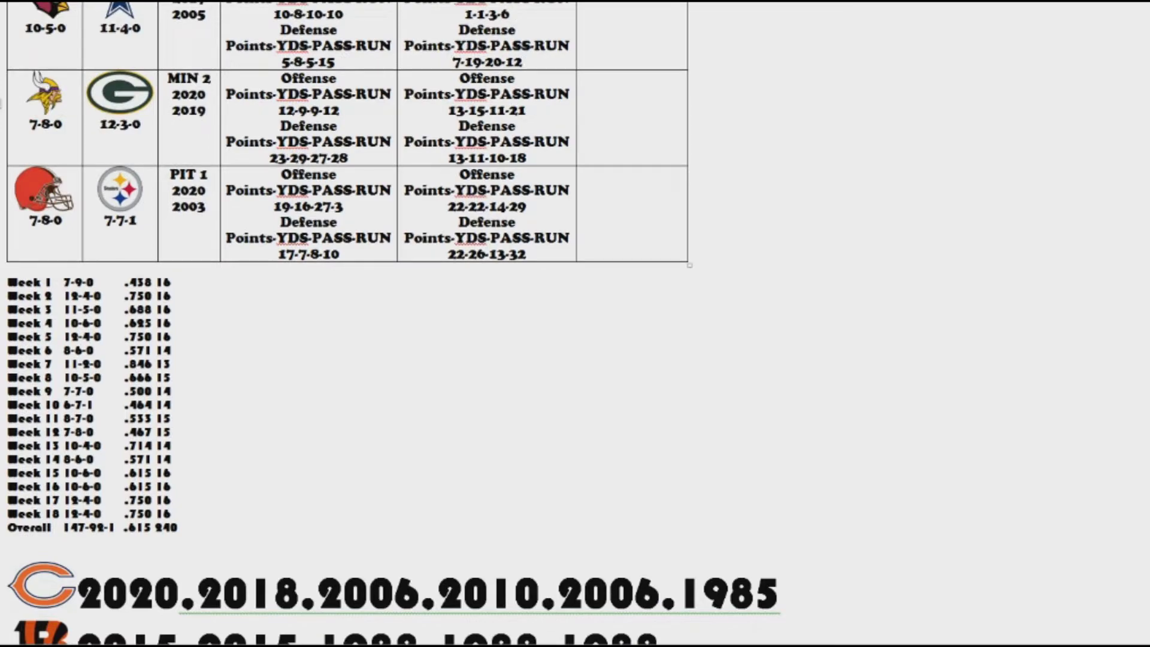
{"action": "scroll", "coordinate": [348, 324], "scroll_direction": "up", "scroll_amount": 15}
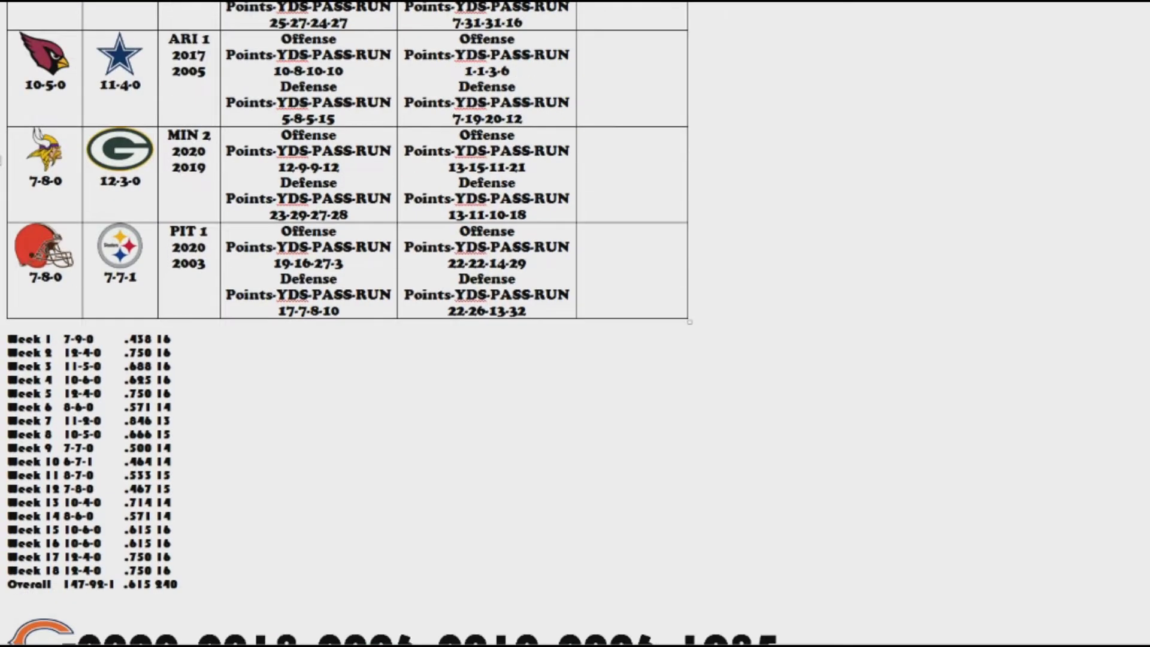
{"action": "scroll", "coordinate": [348, 323], "scroll_direction": "down", "scroll_amount": 6}
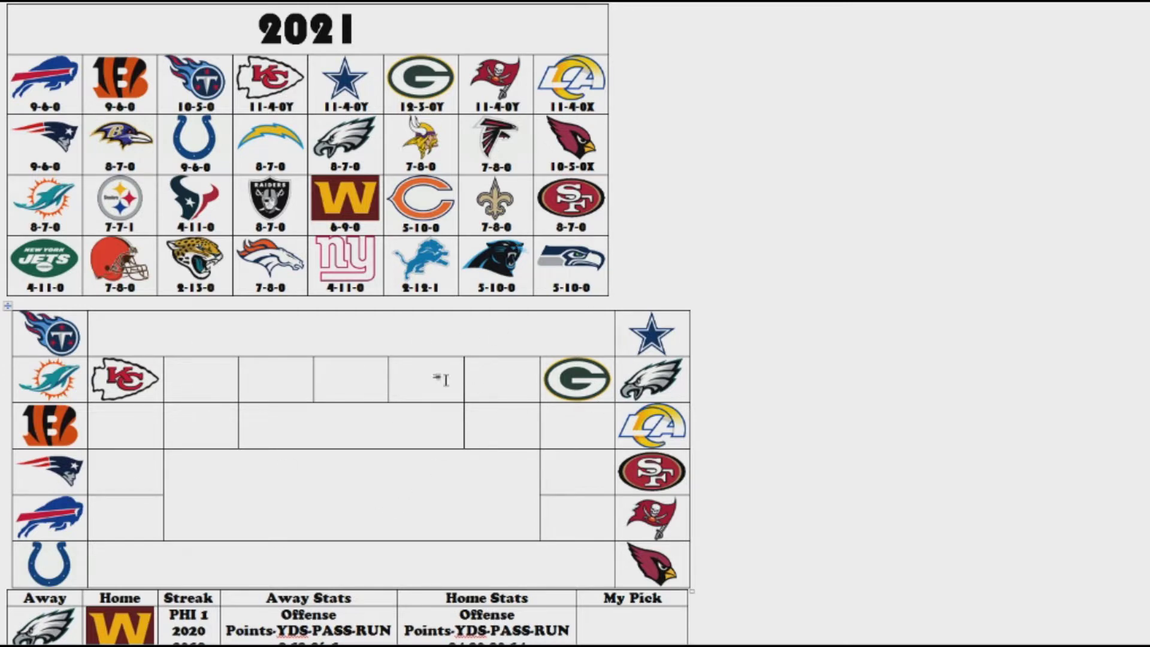
{"action": "scroll", "coordinate": [106, 444], "scroll_direction": "down", "scroll_amount": 5}
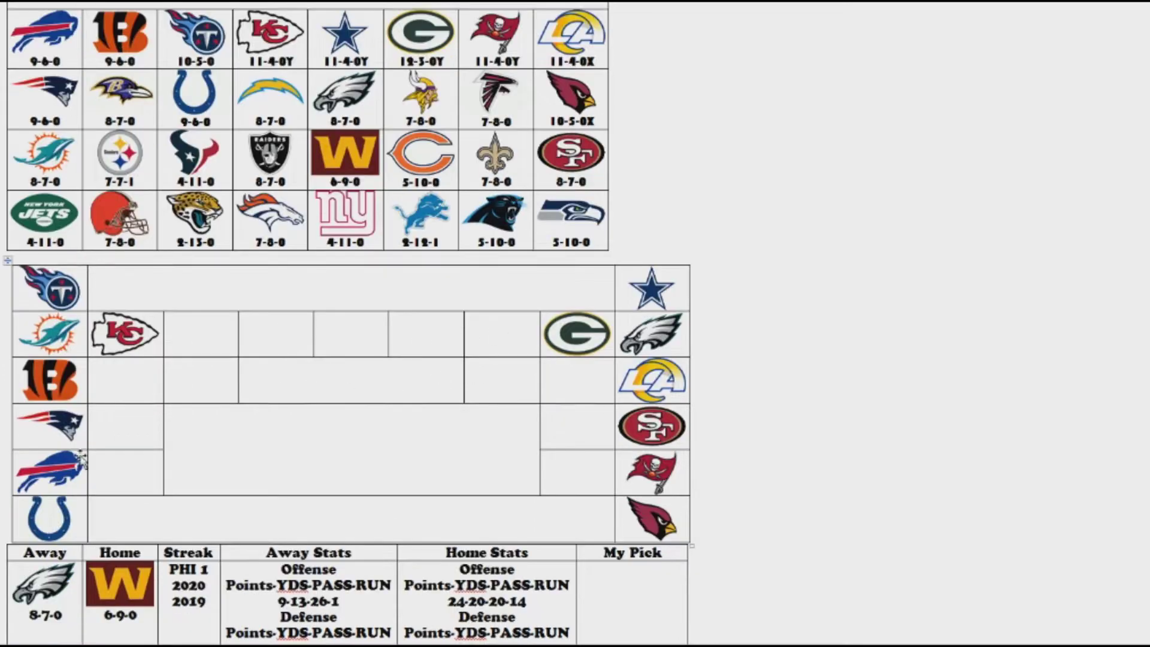
{"action": "scroll", "coordinate": [76, 458], "scroll_direction": "down", "scroll_amount": 1}
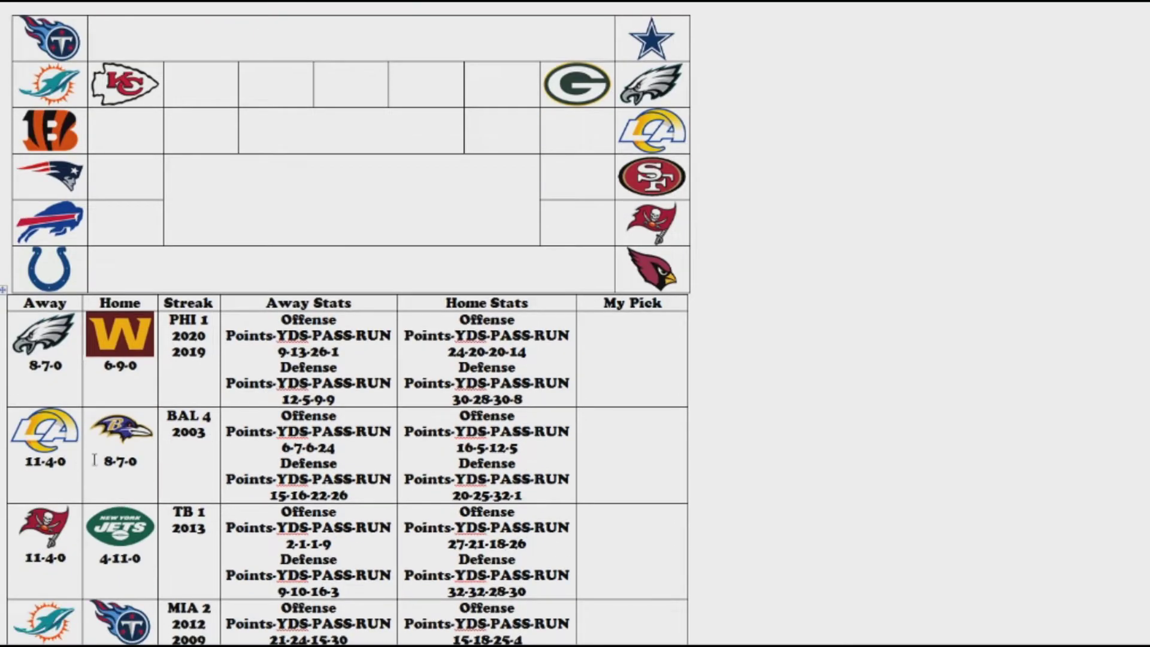
{"action": "scroll", "coordinate": [579, 245], "scroll_direction": "down", "scroll_amount": 1}
{"action": "scroll", "coordinate": [578, 246], "scroll_direction": "down", "scroll_amount": 2}
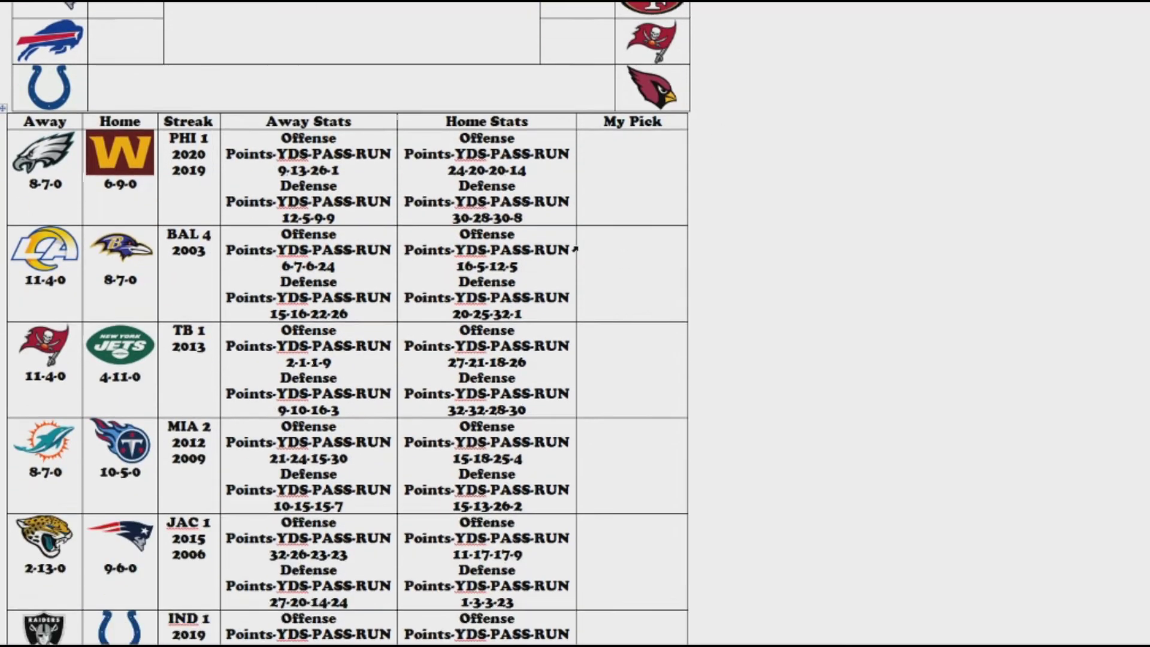
{"action": "scroll", "coordinate": [575, 245], "scroll_direction": "down", "scroll_amount": 2}
{"action": "scroll", "coordinate": [574, 246], "scroll_direction": "down", "scroll_amount": 1}
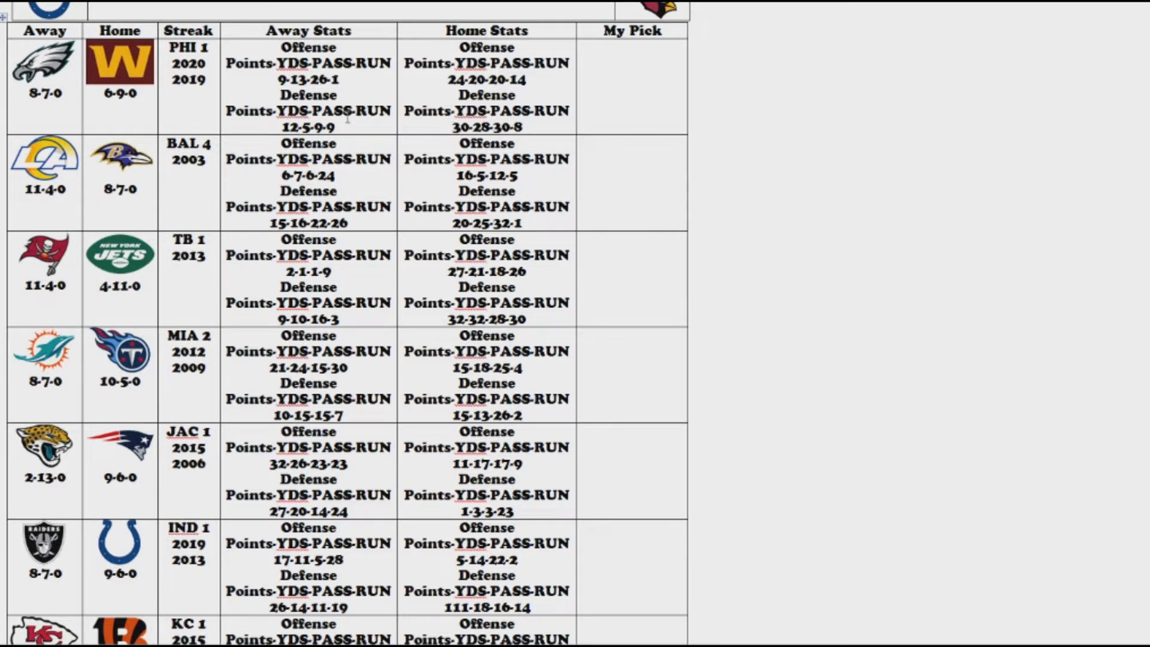
Copy the Eagles logo into the My Pick cell of the Eagles at Washington row
{"action": "left_click", "coordinate": [59, 67]}
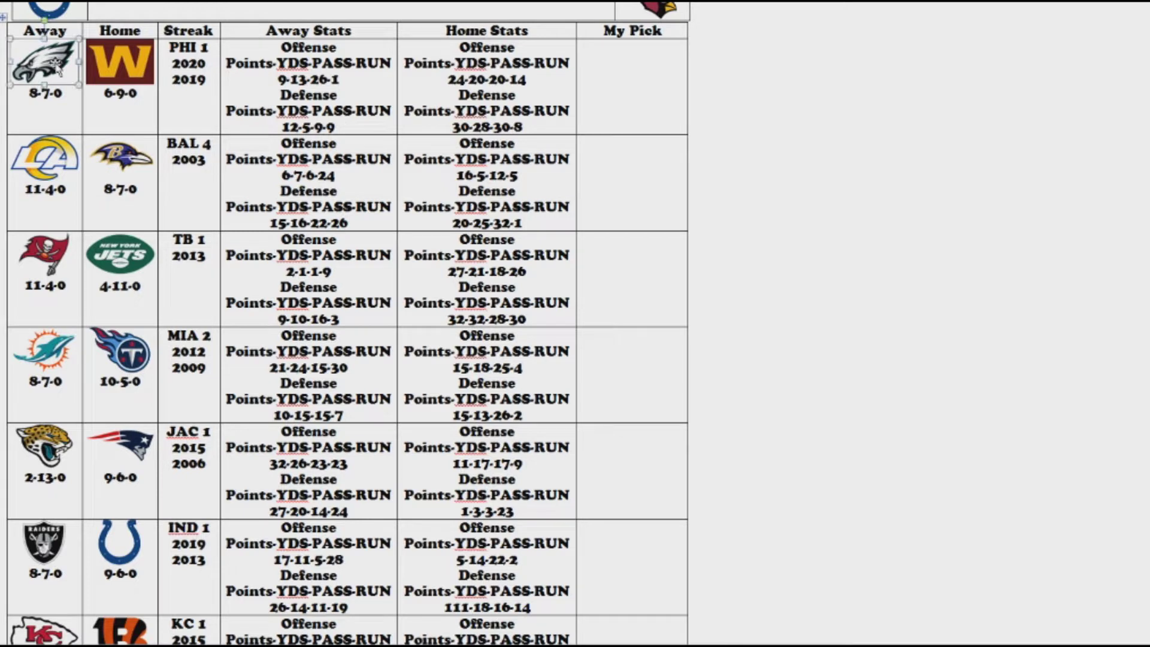
{"action": "right_click", "coordinate": [59, 67]}
{"action": "key", "text": "Escape"}
{"action": "left_click", "coordinate": [616, 102]}
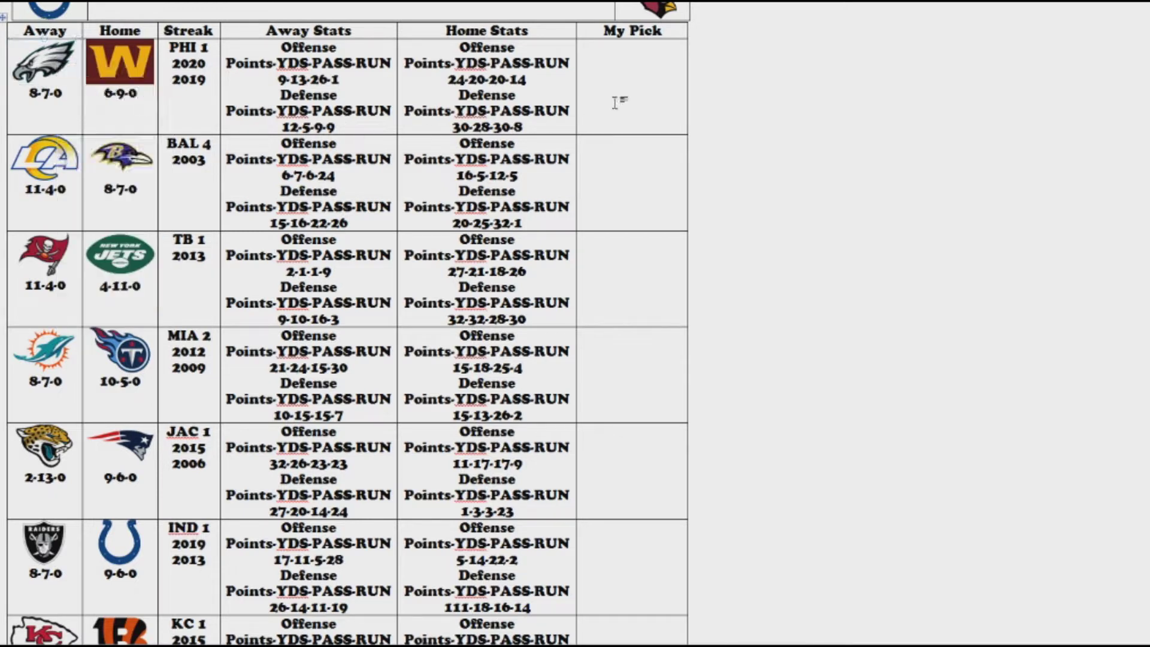
{"action": "key", "text": "ctrl+v"}
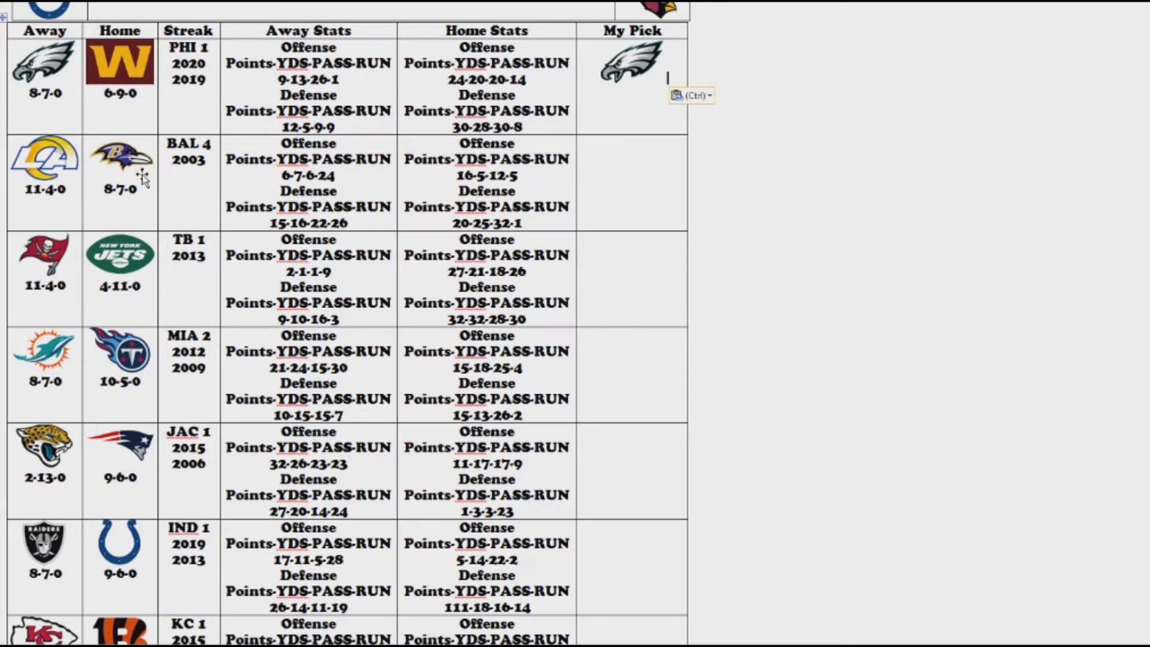
Copy the Rams logo into the My Pick cell of the Rams at Ravens row
{"action": "right_click", "coordinate": [51, 151]}
{"action": "left_click", "coordinate": [72, 174]}
{"action": "left_click", "coordinate": [637, 183]}
{"action": "key", "text": "ctrl+v"}
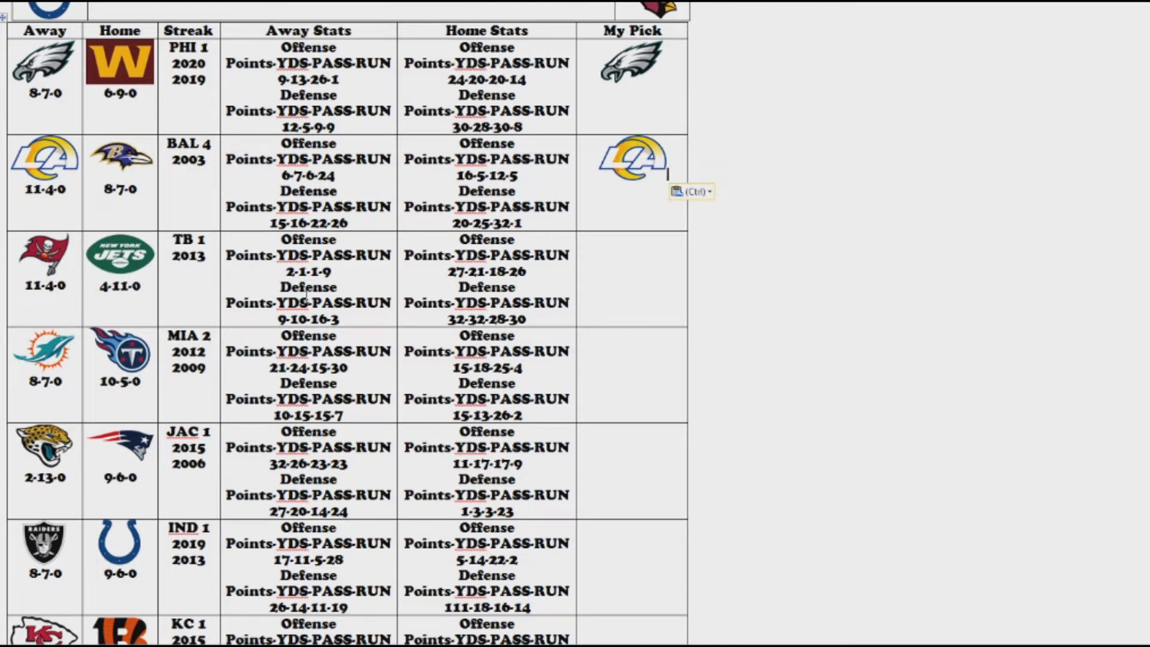
Check Tampa Bay's defensive rankings and copy the Buccaneers logo into the My Pick cell of the Buccaneers at Jets row
{"action": "left_click_drag", "start_coordinate": [278, 319], "coordinate": [350, 322]}
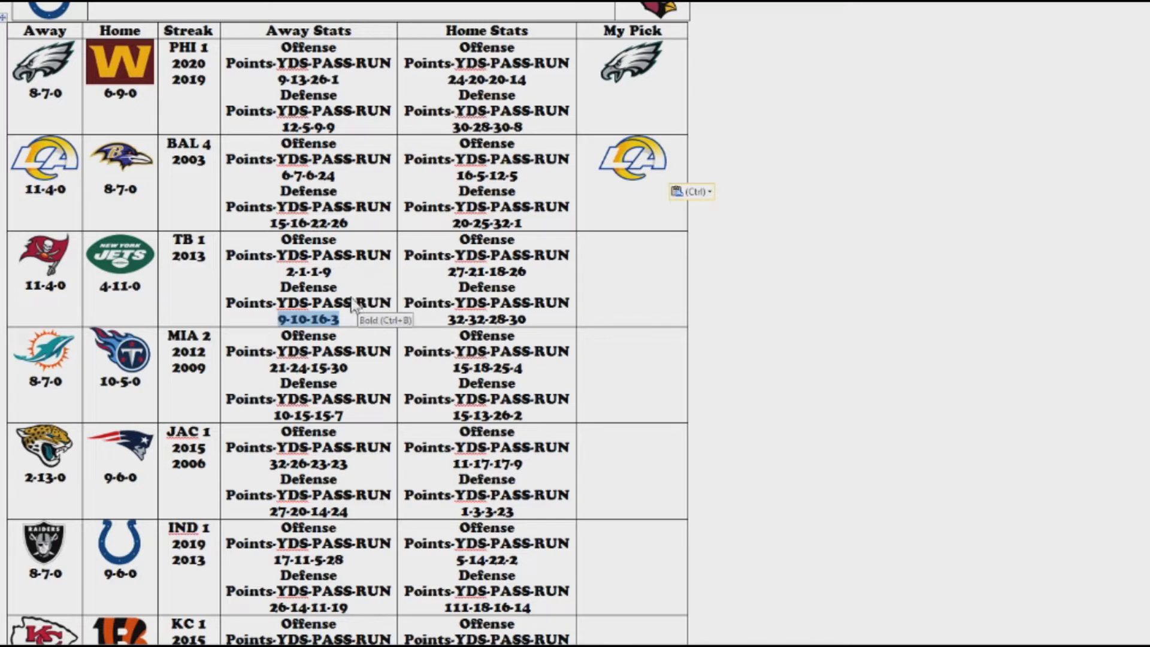
{"action": "right_click", "coordinate": [37, 249]}
{"action": "left_click", "coordinate": [77, 274]}
{"action": "left_click", "coordinate": [609, 287]}
{"action": "key", "text": "ctrl+v"}
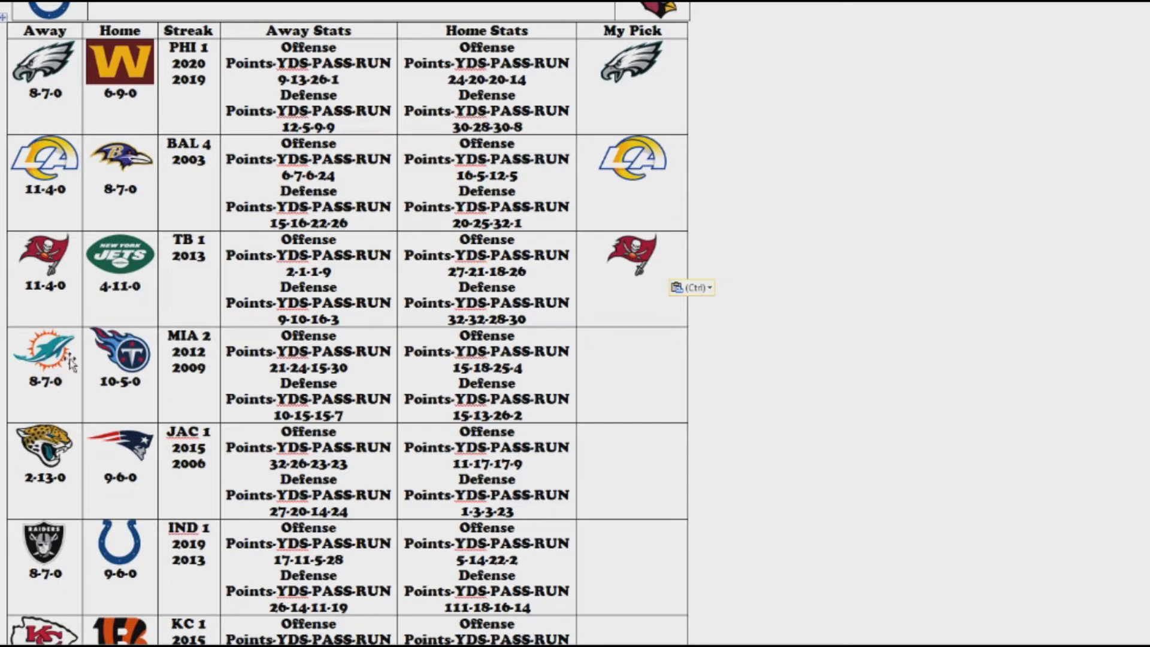
Copy the Dolphins logo into the My Pick cell of the Dolphins at Titans row
{"action": "left_click", "coordinate": [54, 366]}
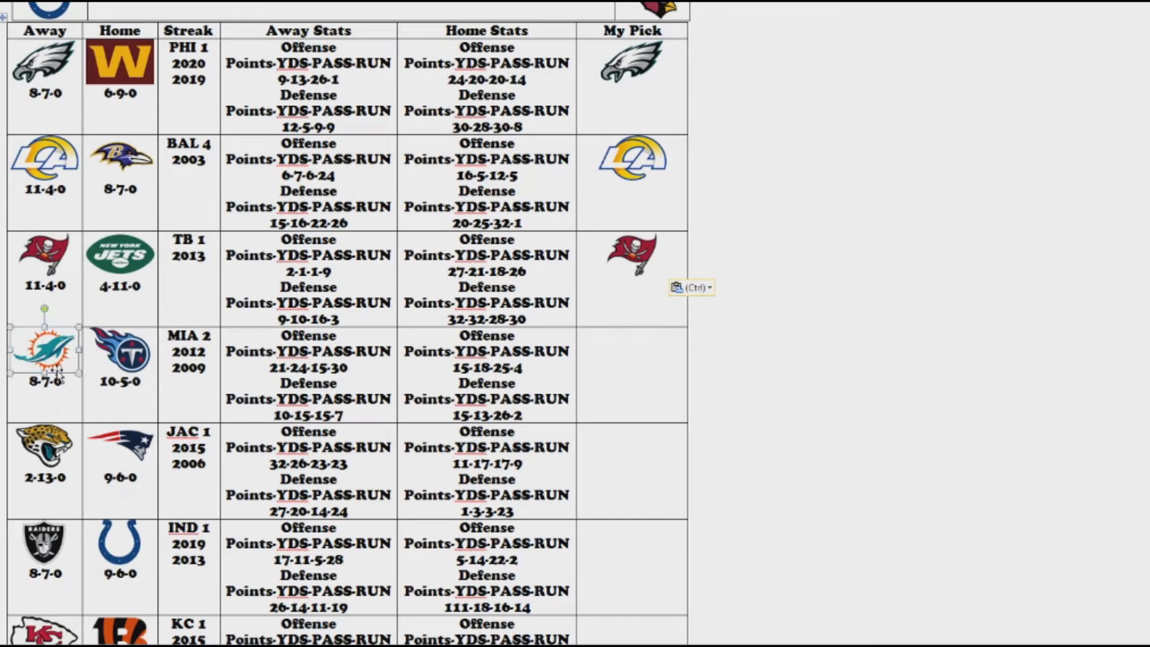
{"action": "left_click", "coordinate": [628, 369]}
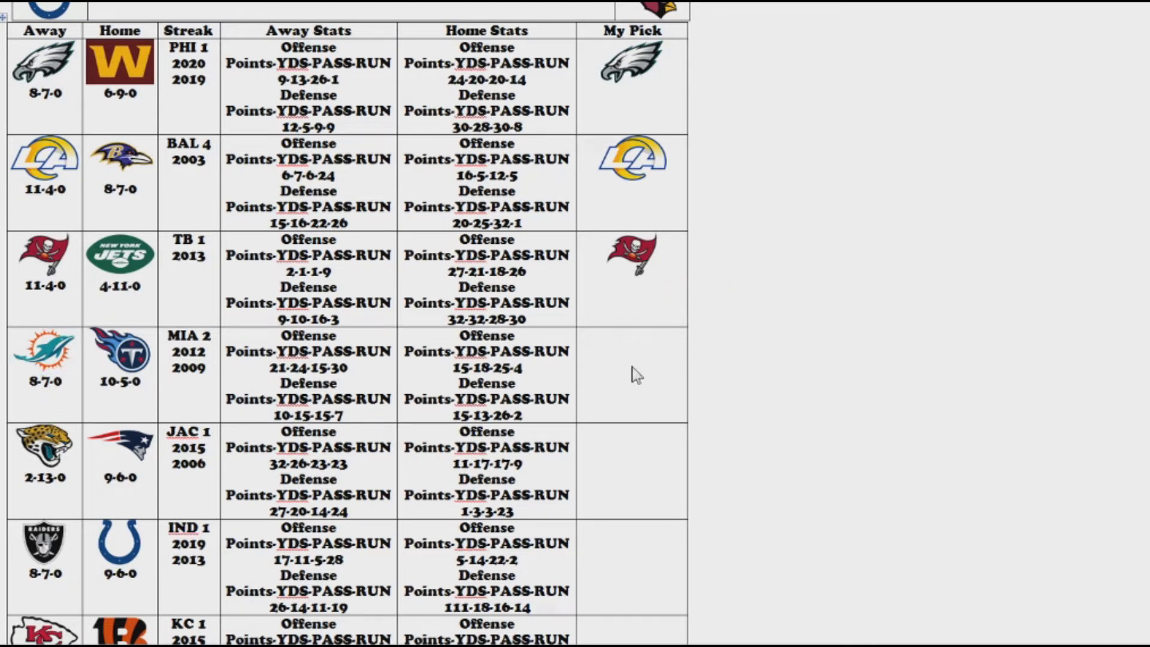
{"action": "key", "text": "ctrl+v"}
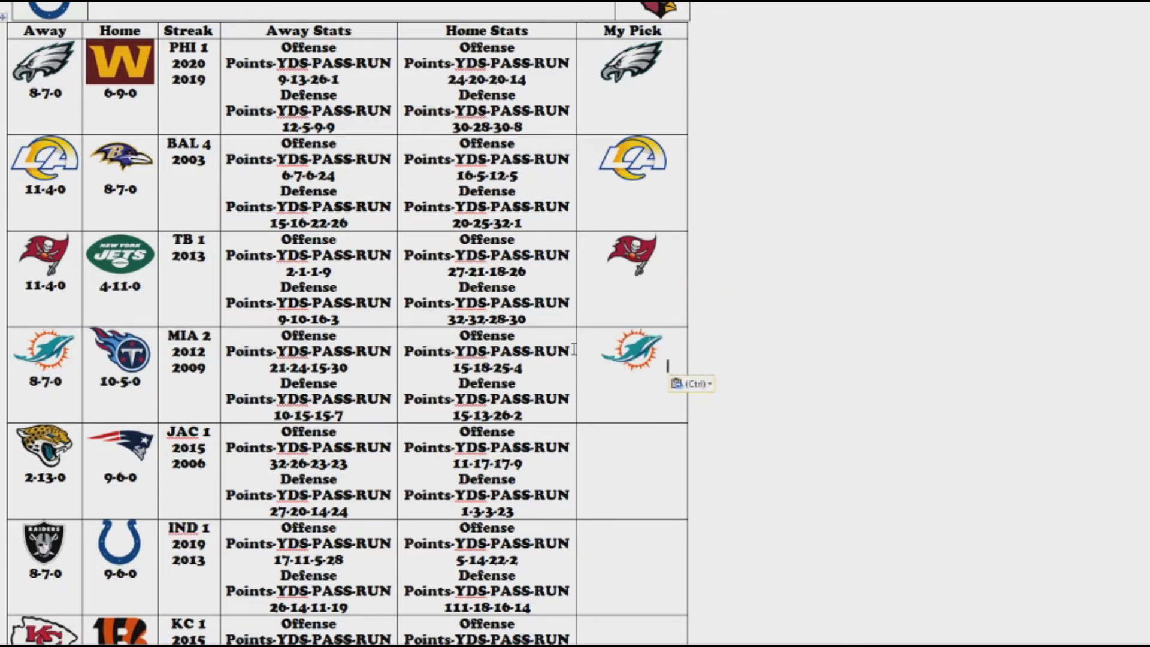
Delete the year 2006 from the Streak cell of the Jaguars at Patriots row
{"action": "scroll", "coordinate": [599, 431], "scroll_direction": "down", "scroll_amount": 8}
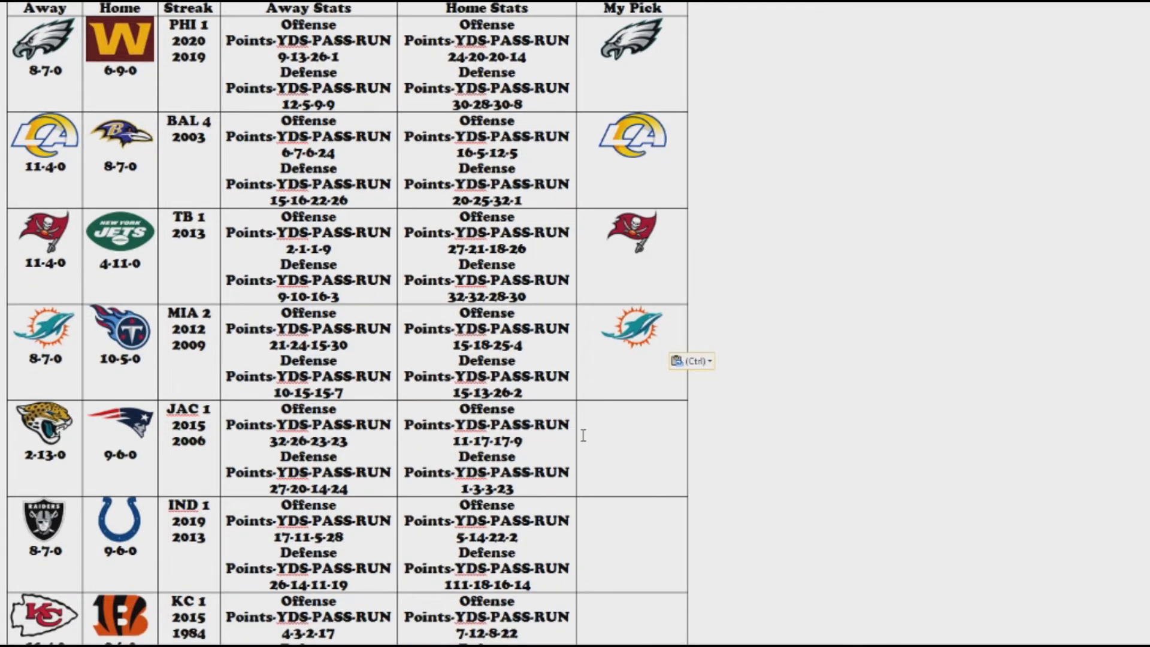
{"action": "scroll", "coordinate": [605, 429], "scroll_direction": "down", "scroll_amount": 5}
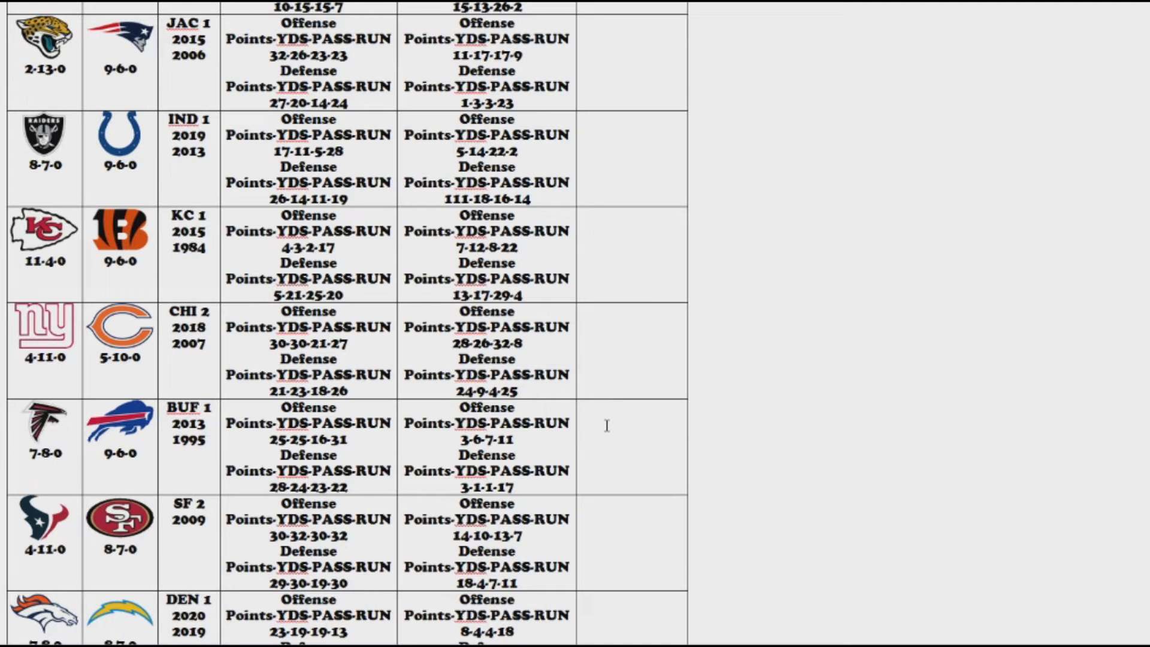
{"action": "right_click", "coordinate": [607, 425]}
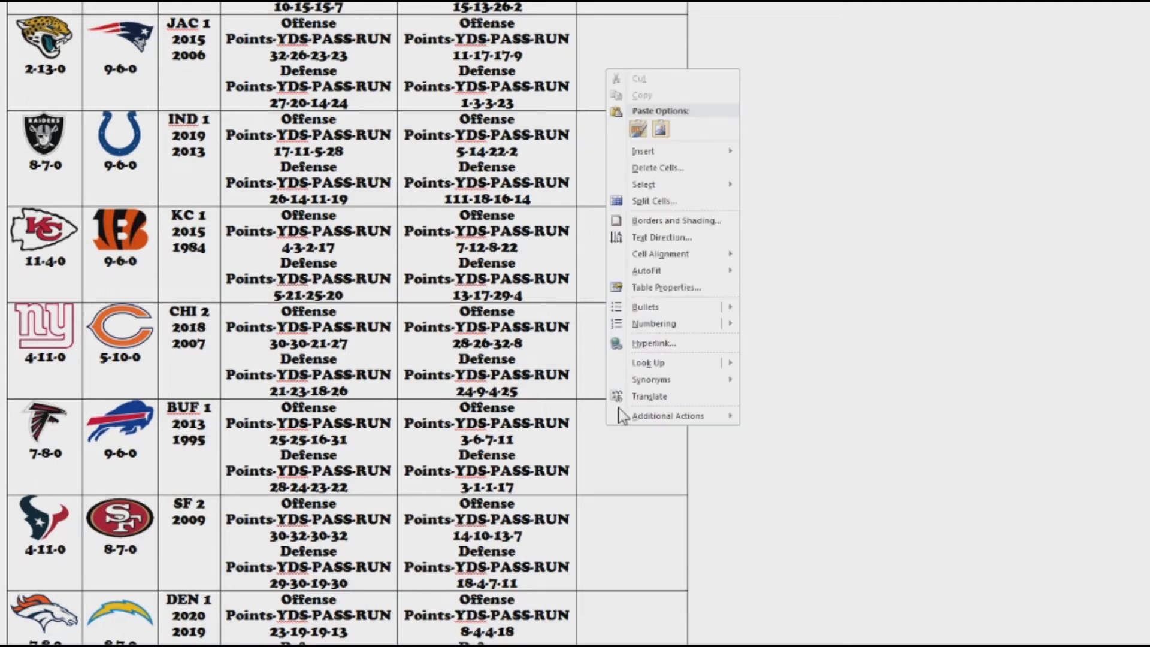
{"action": "left_click", "coordinate": [929, 289]}
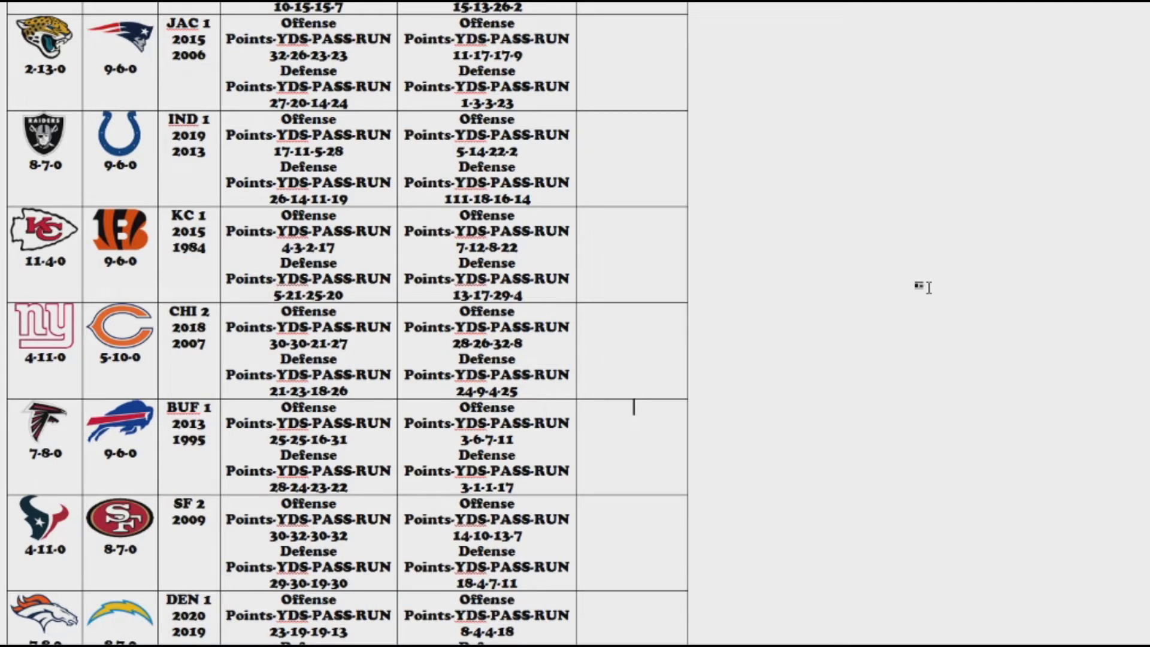
{"action": "double_click", "coordinate": [198, 60]}
{"action": "key", "text": "Delete"}
Copy the Patriots logo into the My Pick cell of the Jaguars at Patriots row
{"action": "left_click", "coordinate": [116, 37]}
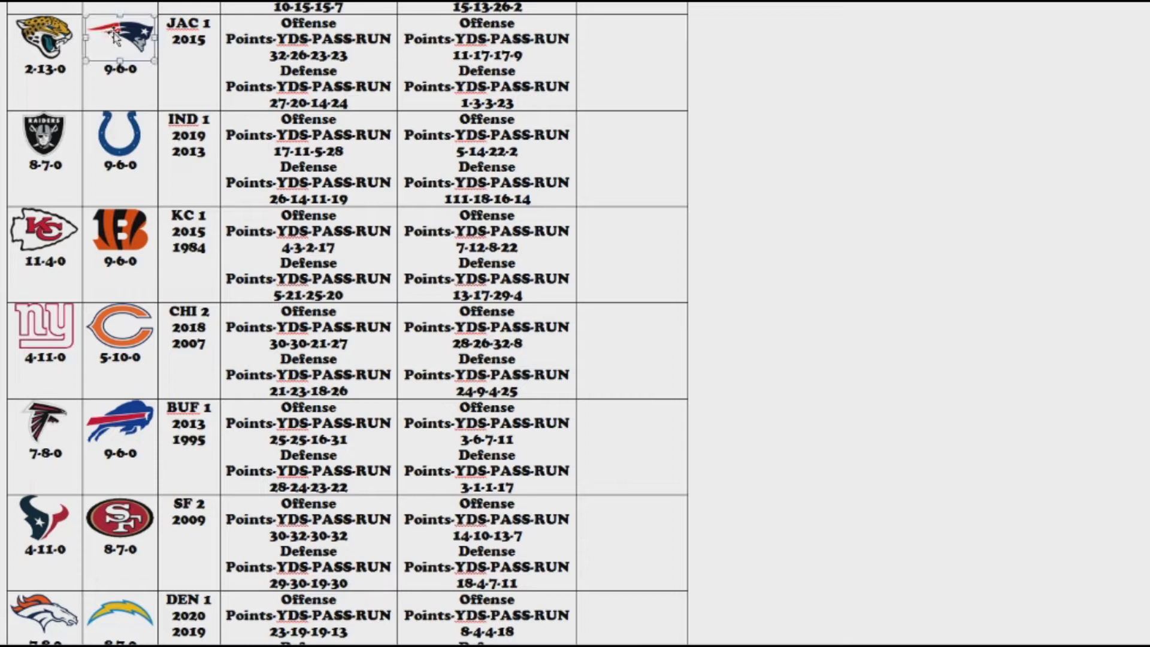
{"action": "left_click", "coordinate": [611, 43]}
{"action": "key", "text": "ctrl+v"}
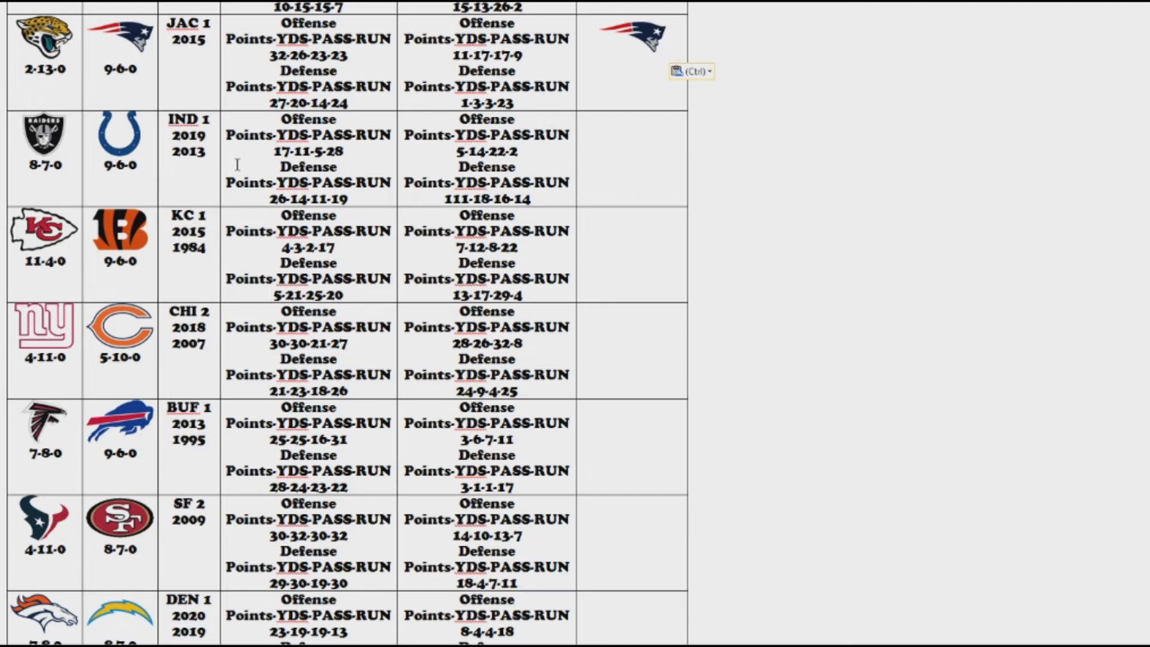
Correct the Colts' defensive points ranking to 11 and copy the Colts logo into the My Pick cell of the Raiders at Colts row
{"action": "left_click", "coordinate": [453, 198]}
{"action": "key", "text": "BackSpace"}
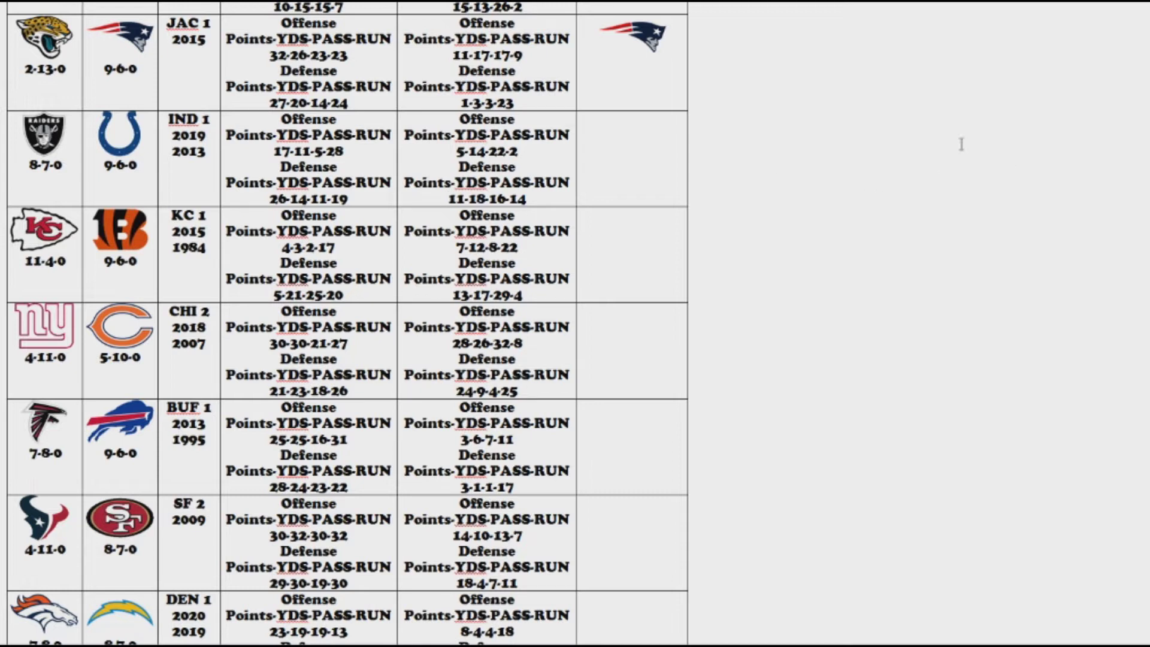
{"action": "left_click", "coordinate": [110, 133]}
{"action": "key", "text": "ctrl+c"}
{"action": "left_click", "coordinate": [620, 202]}
{"action": "key", "text": "ctrl+v"}
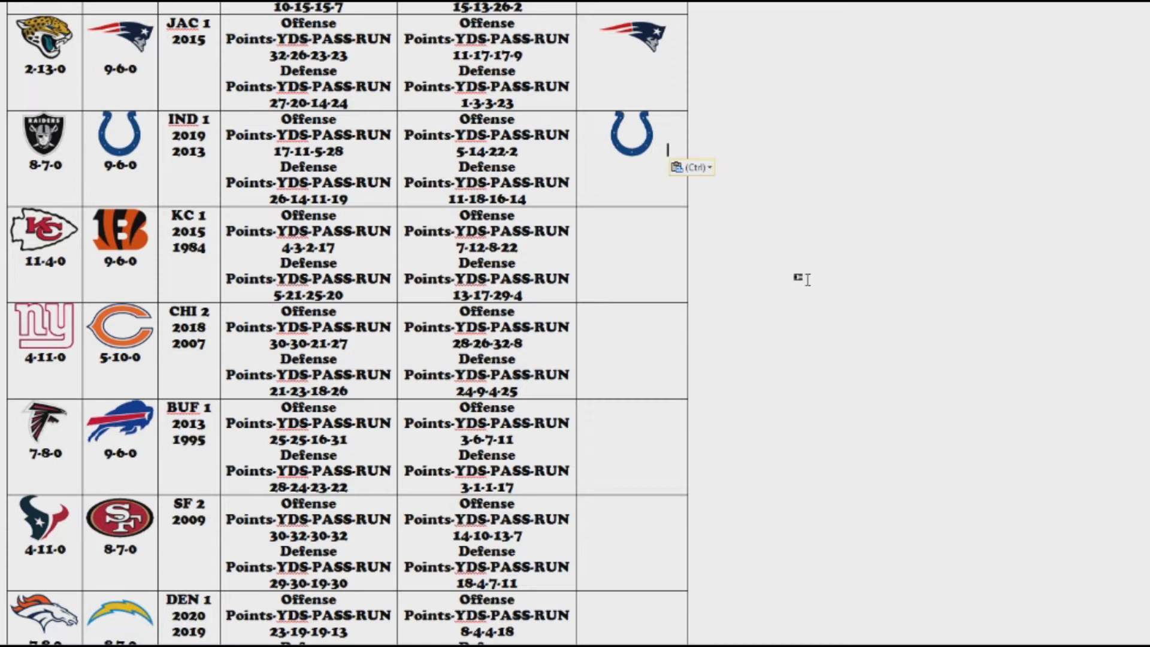
Copy the Chiefs logo into the My Pick cell of the Chiefs at Bengals row
{"action": "left_click", "coordinate": [64, 223]}
{"action": "key", "text": "ctrl+c"}
{"action": "left_click", "coordinate": [699, 239]}
{"action": "key", "text": "ctrl+v"}
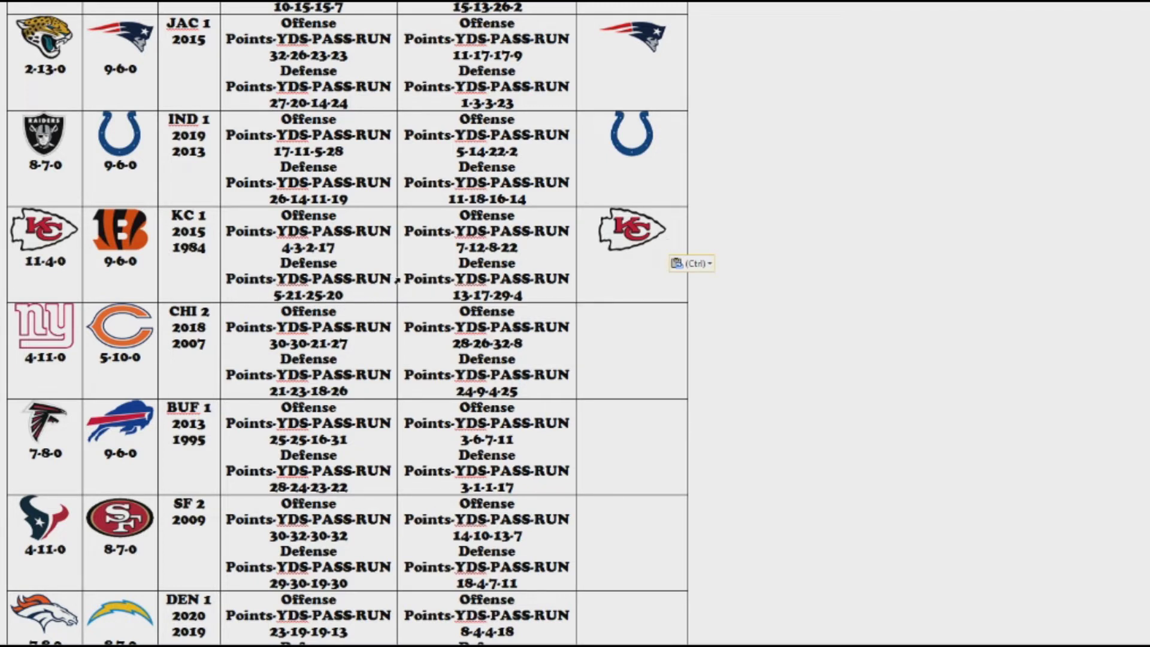
Copy the Bears logo into the My Pick cell of the Giants at Bears row
{"action": "scroll", "coordinate": [395, 285], "scroll_direction": "down", "scroll_amount": 1}
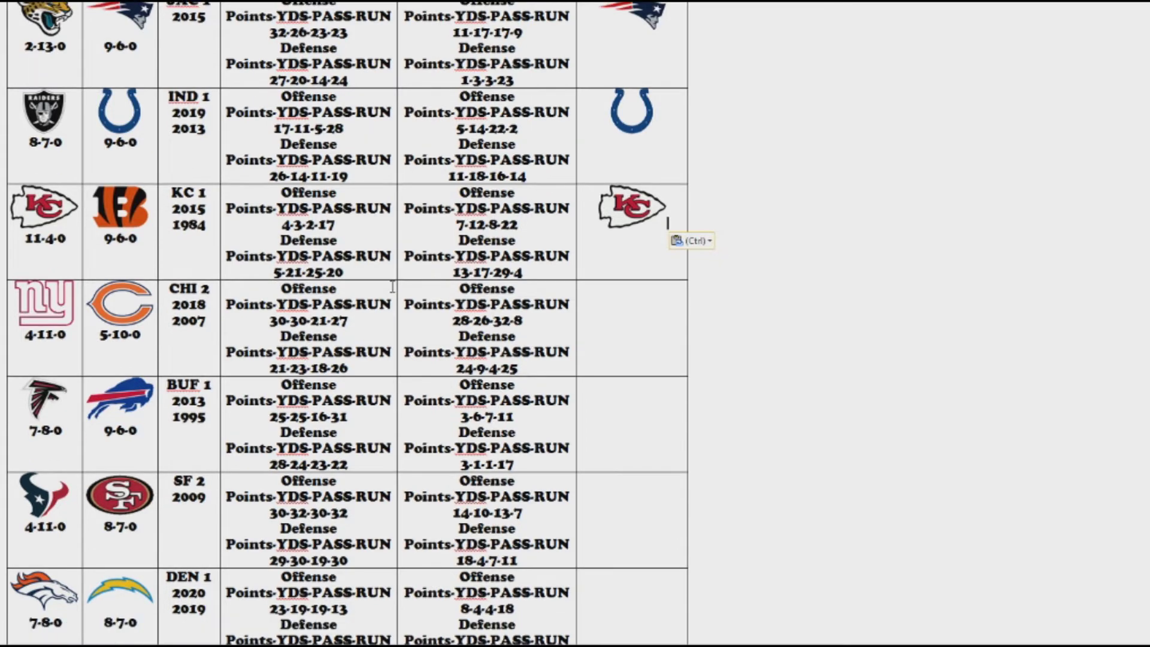
{"action": "scroll", "coordinate": [392, 287], "scroll_direction": "down", "scroll_amount": 5}
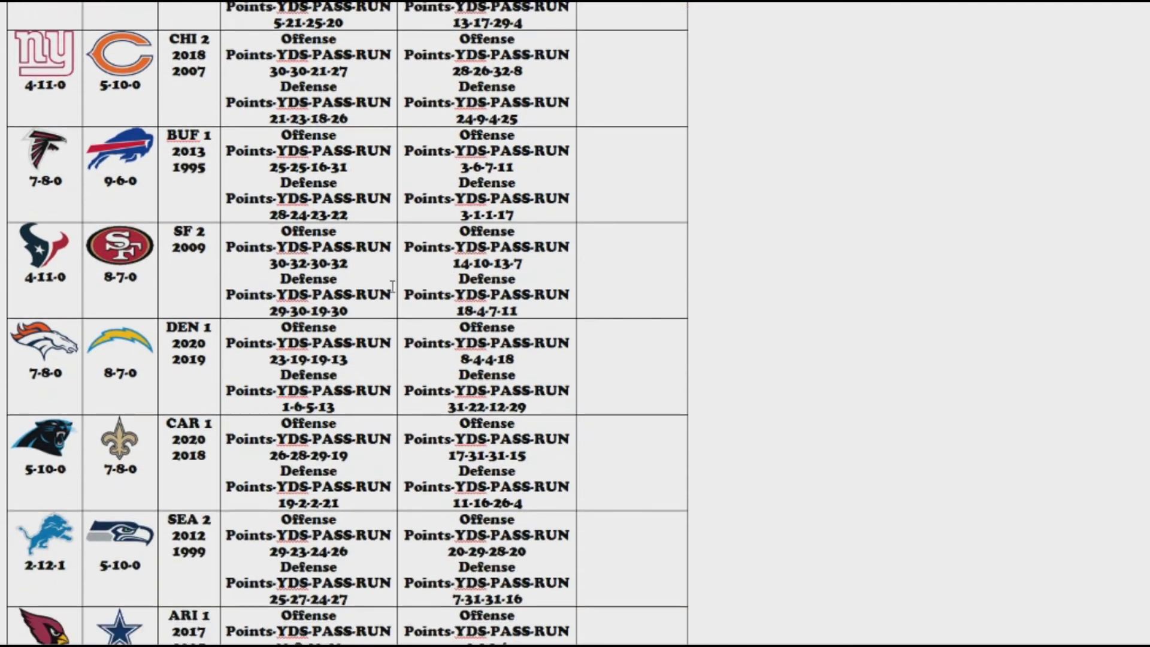
{"action": "scroll", "coordinate": [393, 286], "scroll_direction": "down", "scroll_amount": 1}
{"action": "scroll", "coordinate": [392, 286], "scroll_direction": "up", "scroll_amount": 1}
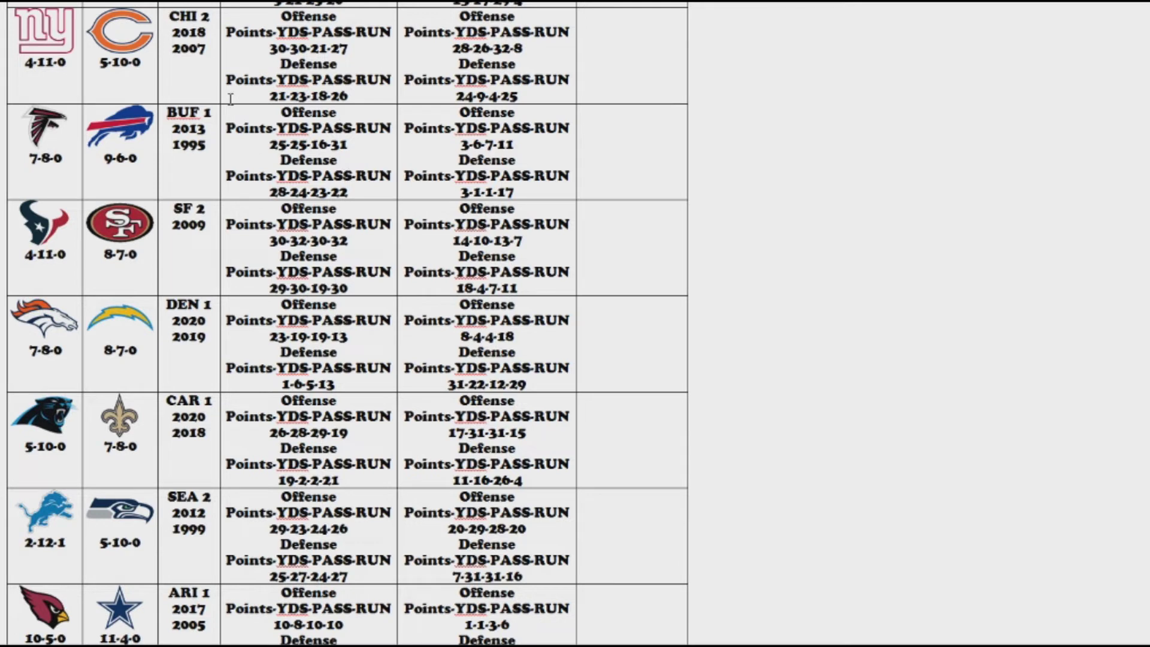
{"action": "left_click", "coordinate": [141, 43]}
{"action": "key", "text": "ctrl+c"}
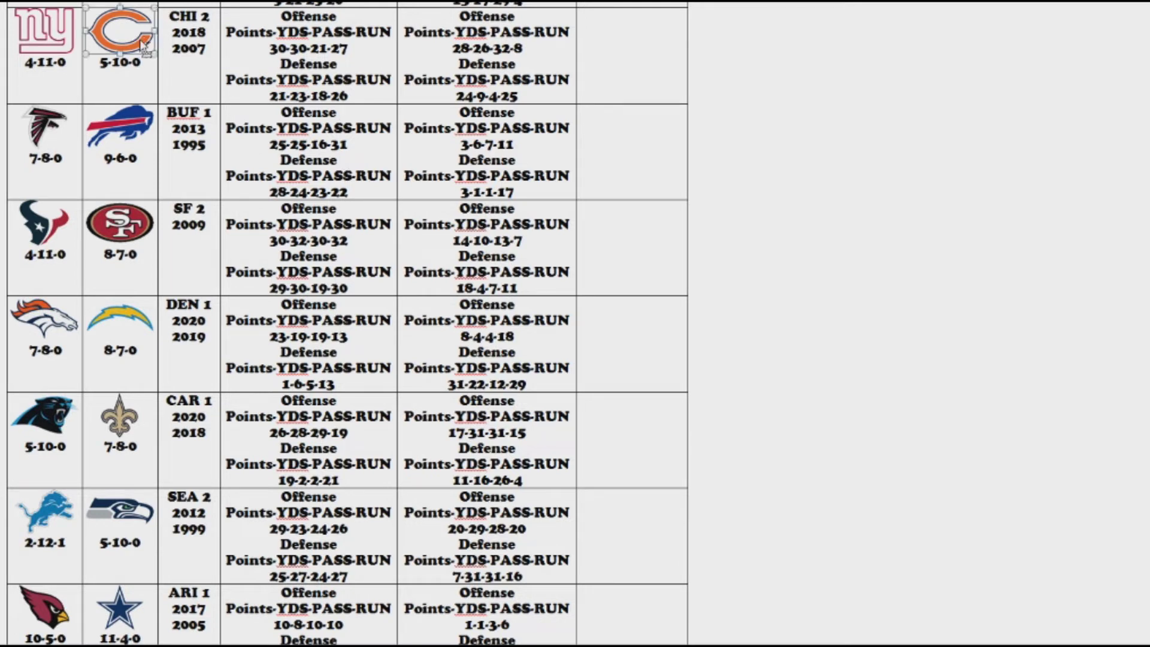
{"action": "left_click", "coordinate": [635, 42]}
{"action": "key", "text": "ctrl+v"}
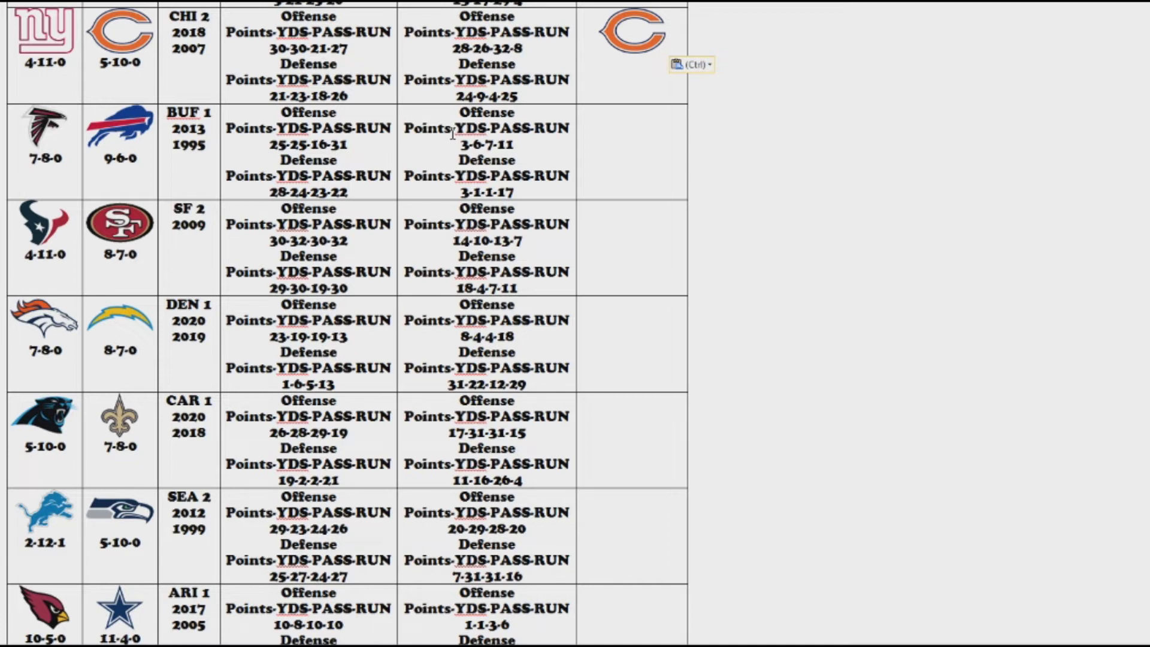
Copy the Bills logo into the My Pick cell of the Falcons at Bills row
{"action": "left_click", "coordinate": [102, 133]}
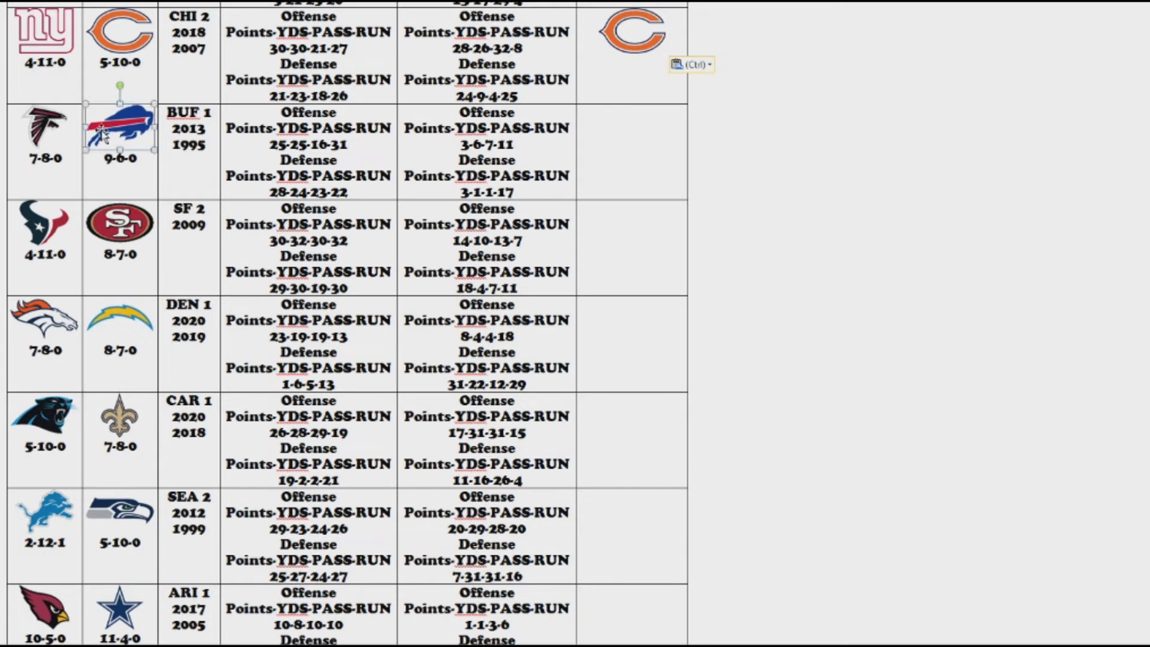
{"action": "left_click", "coordinate": [598, 146]}
{"action": "key", "text": "ctrl+v"}
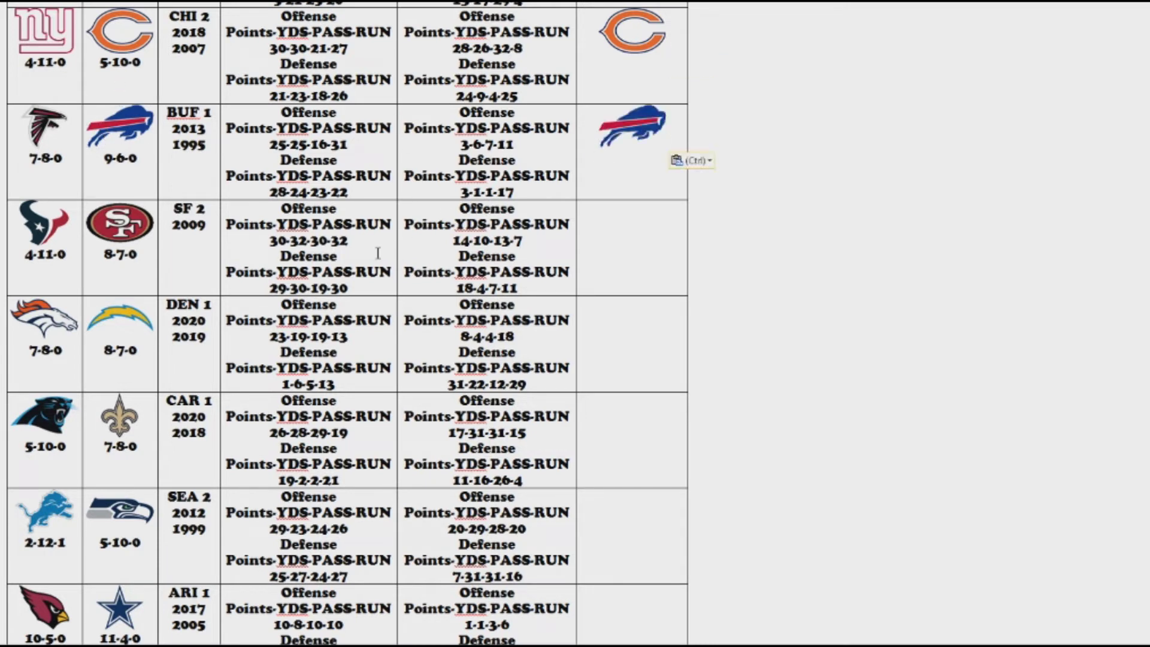
{"action": "scroll", "coordinate": [368, 265], "scroll_direction": "down", "scroll_amount": 2}
{"action": "scroll", "coordinate": [368, 265], "scroll_direction": "down", "scroll_amount": 4}
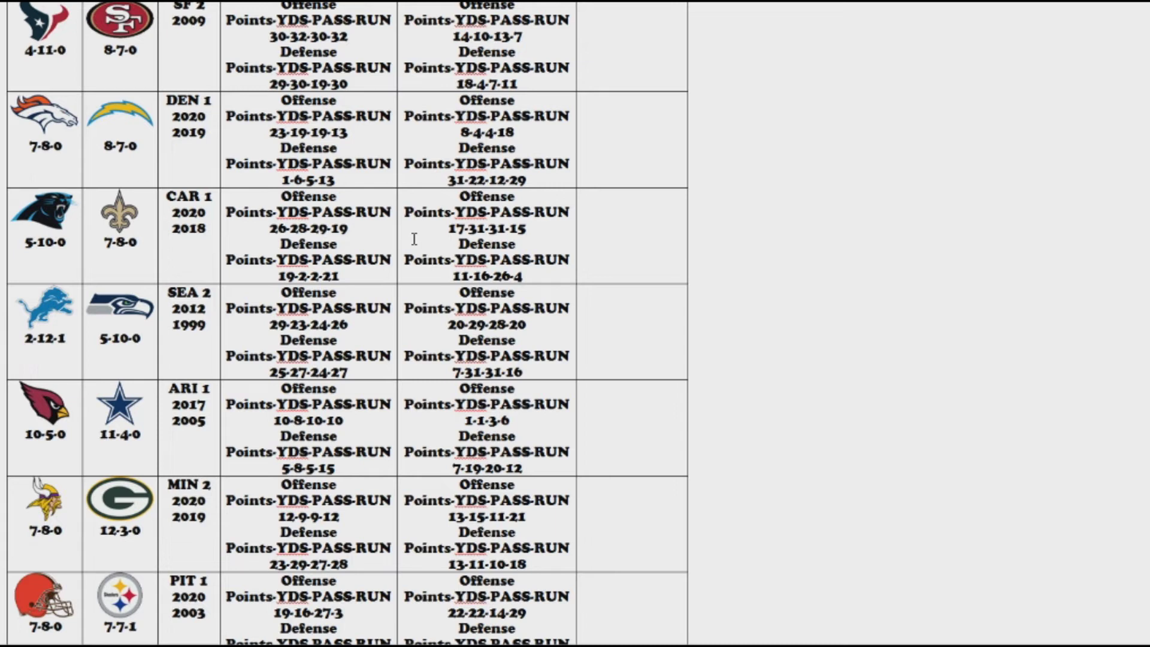
Copy the 49ers logo into the My Pick cell of the Texans at 49ers row
{"action": "left_click", "coordinate": [94, 25]}
{"action": "left_click", "coordinate": [600, 36]}
{"action": "key", "text": "ctrl+v"}
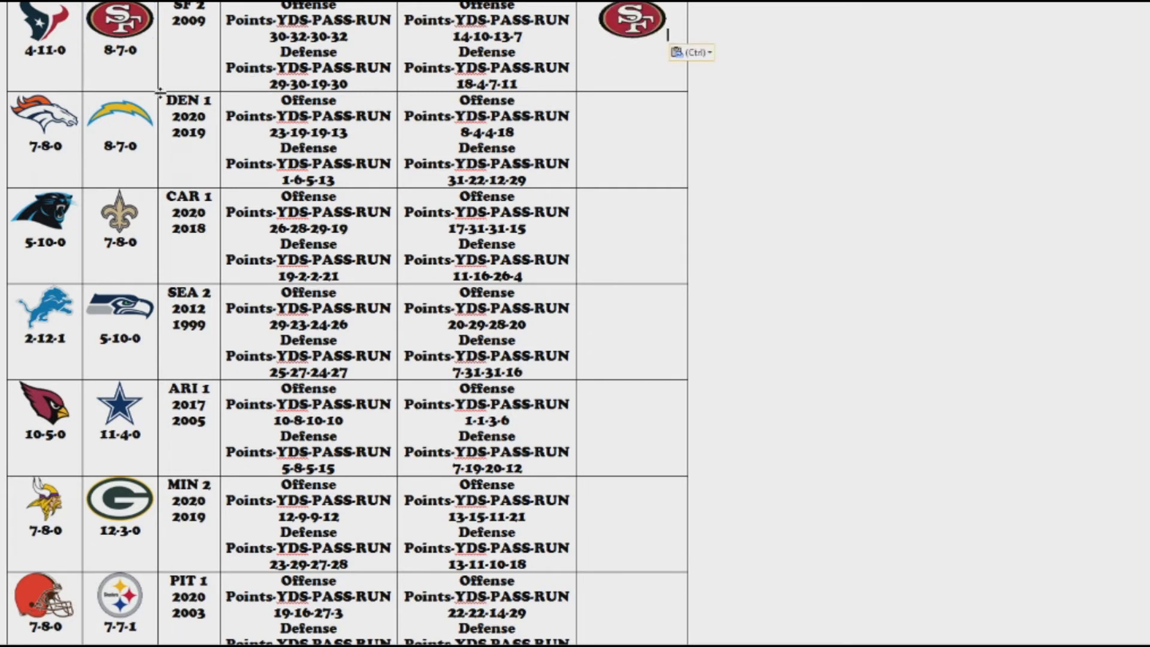
Copy the Chargers logo into the My Pick cell of the Broncos at Chargers row
{"action": "scroll", "coordinate": [159, 92], "scroll_direction": "down", "scroll_amount": 3}
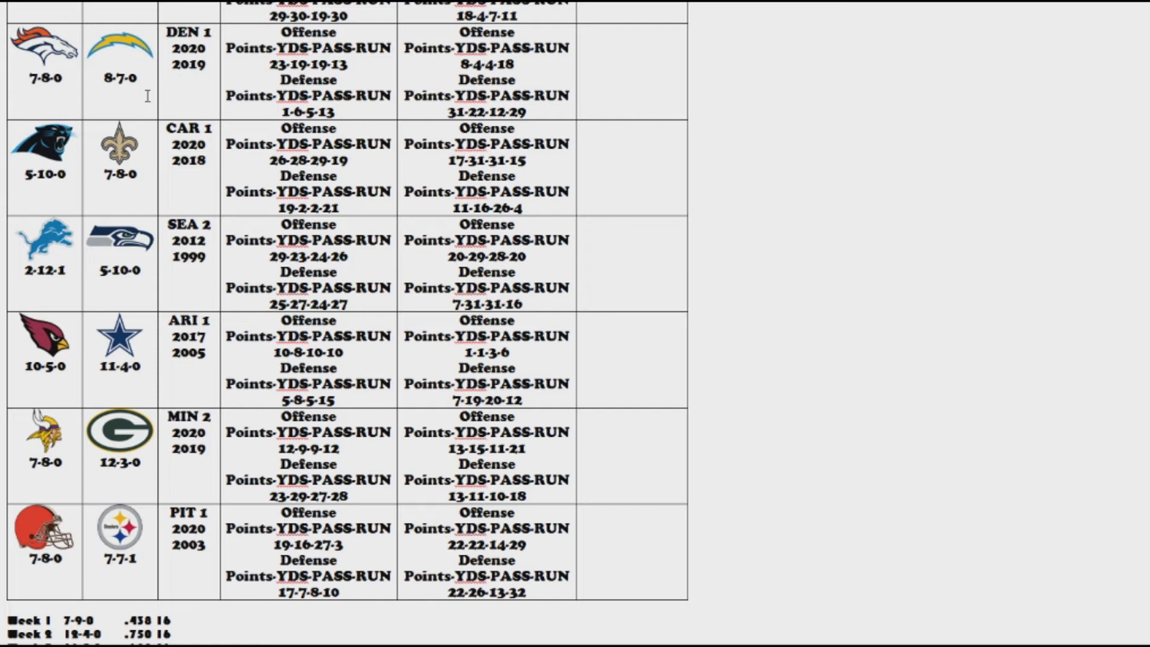
{"action": "left_click", "coordinate": [136, 53]}
{"action": "left_click", "coordinate": [651, 67]}
{"action": "key", "text": "ctrl+v"}
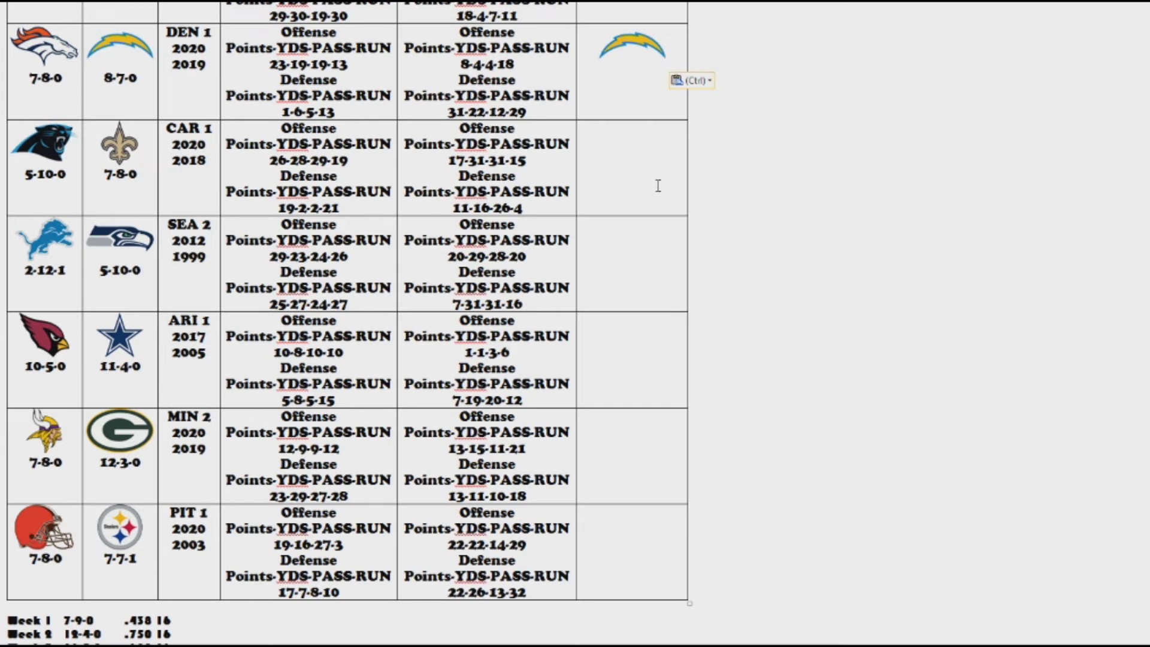
Copy the Saints logo into the My Pick cell of the Panthers at Saints row
{"action": "left_click", "coordinate": [120, 157]}
{"action": "key", "text": "ctrl+c"}
{"action": "left_click", "coordinate": [643, 174]}
{"action": "key", "text": "ctrl+v"}
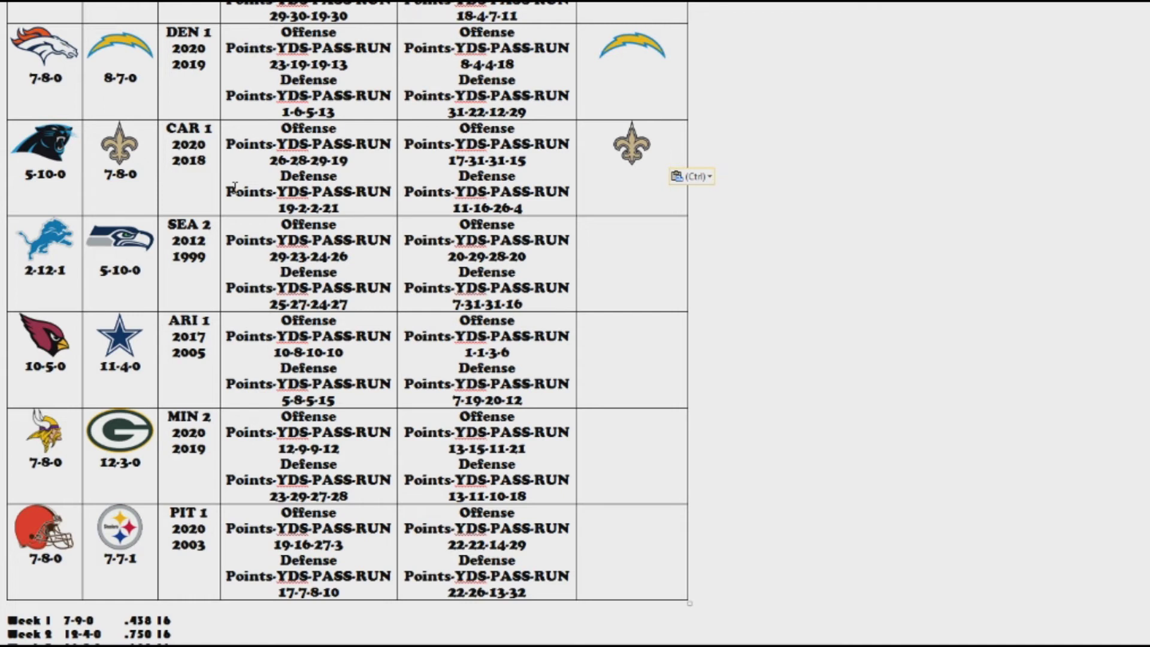
Copy the Seahawks logo into the My Pick cell of the Lions at Seahawks row
{"action": "left_click", "coordinate": [145, 251]}
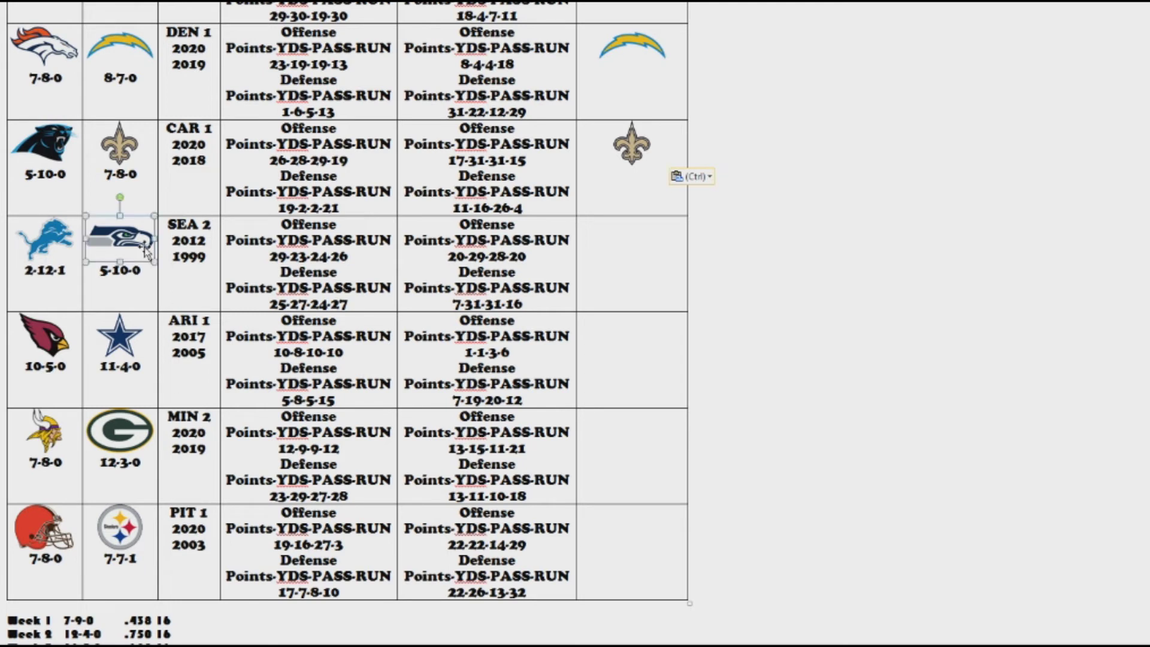
{"action": "key", "text": "ctrl+c"}
{"action": "left_click", "coordinate": [634, 228]}
{"action": "key", "text": "ctrl+v"}
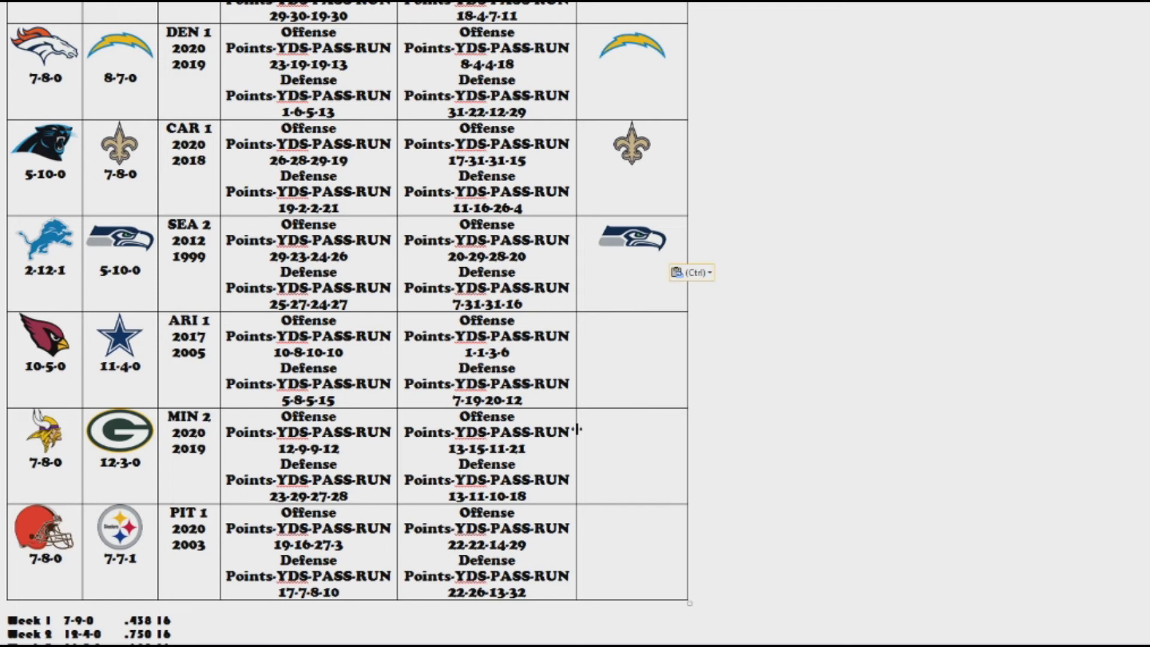
Copy the Cowboys logo into the My Pick cell of the Cardinals at Cowboys row
{"action": "left_click", "coordinate": [119, 336]}
{"action": "key", "text": "ctrl+c"}
{"action": "left_click", "coordinate": [667, 374]}
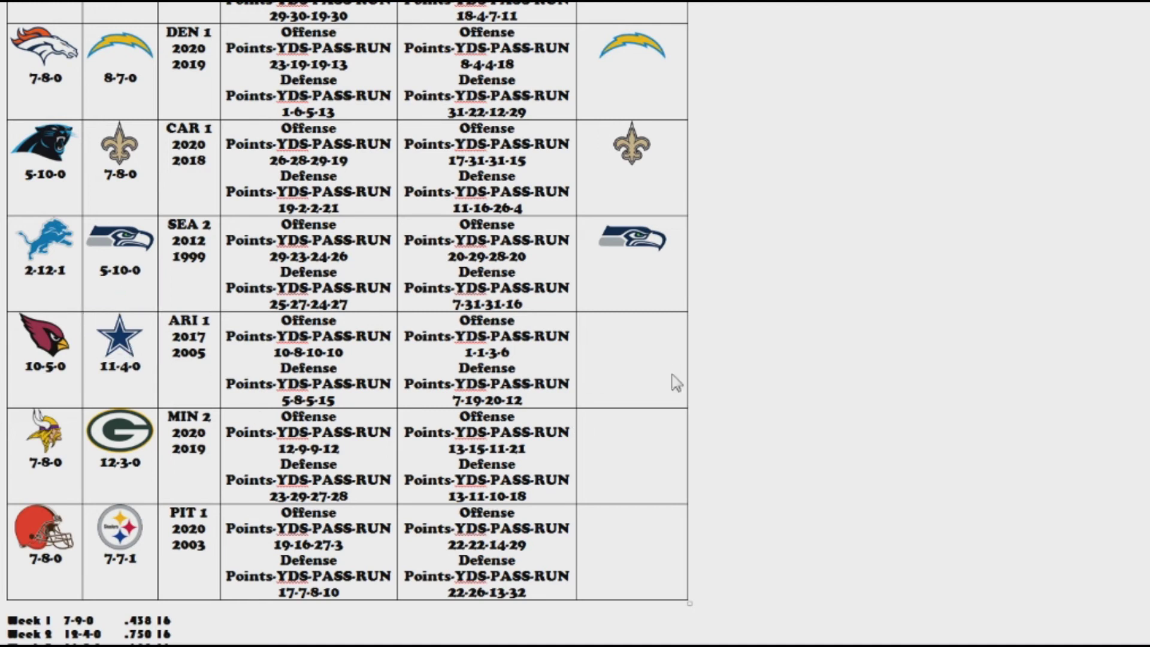
{"action": "key", "text": "ctrl+v"}
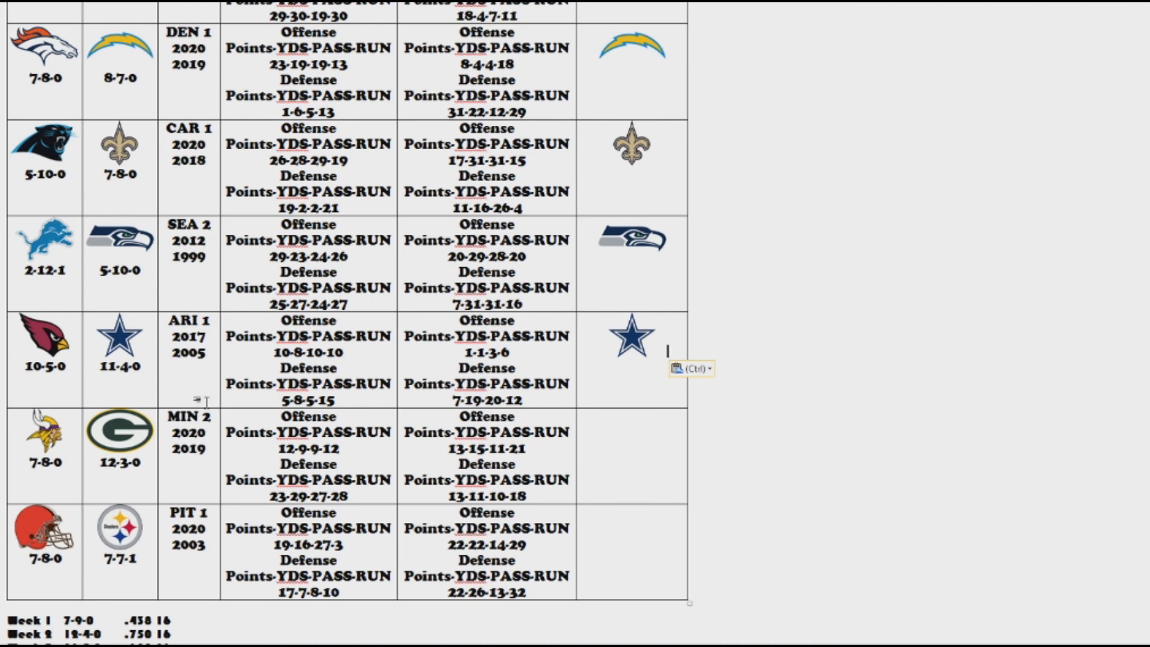
Copy the Packers logo into the My Pick cell of the Vikings at Packers row
{"action": "left_click", "coordinate": [146, 426]}
{"action": "left_click", "coordinate": [653, 444]}
{"action": "key", "text": "ctrl+v"}
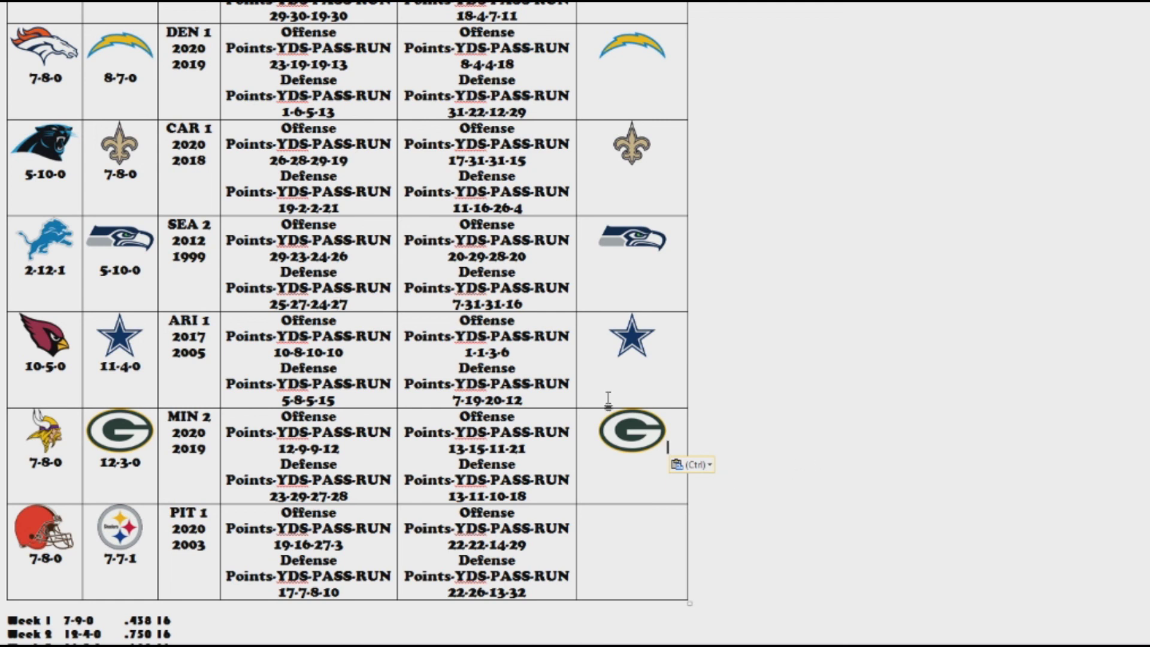
Copy the Steelers logo into the My Pick cell of the Browns at Steelers row
{"action": "left_click", "coordinate": [107, 510]}
{"action": "key", "text": "ctrl+c"}
{"action": "left_click", "coordinate": [618, 584]}
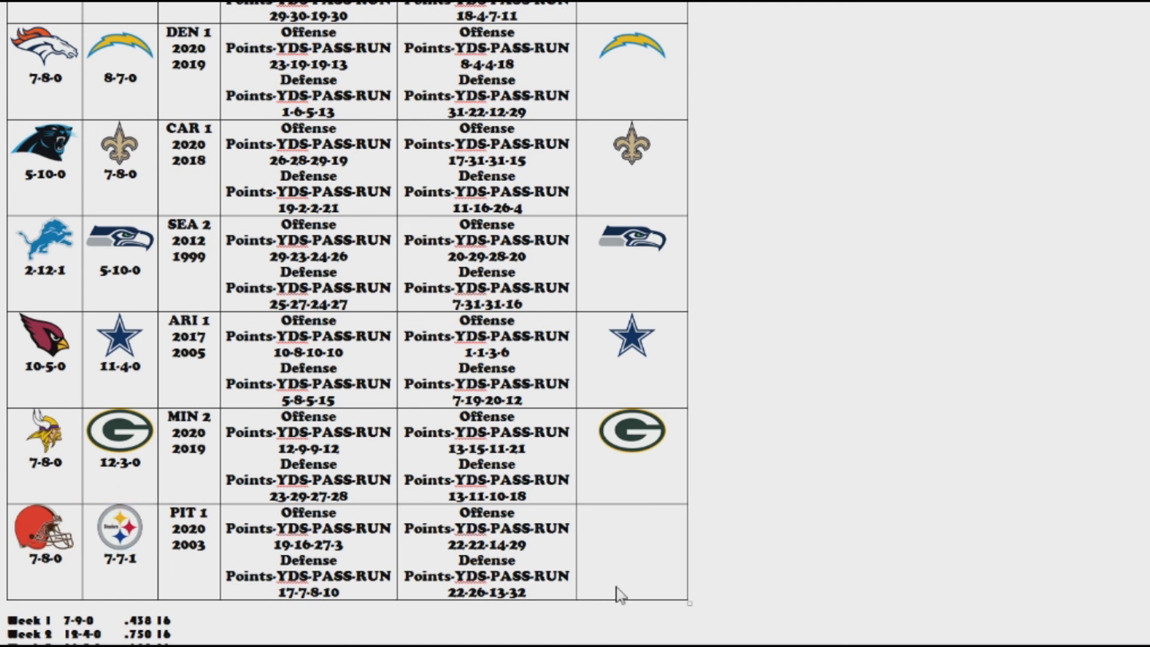
{"action": "key", "text": "ctrl+v"}
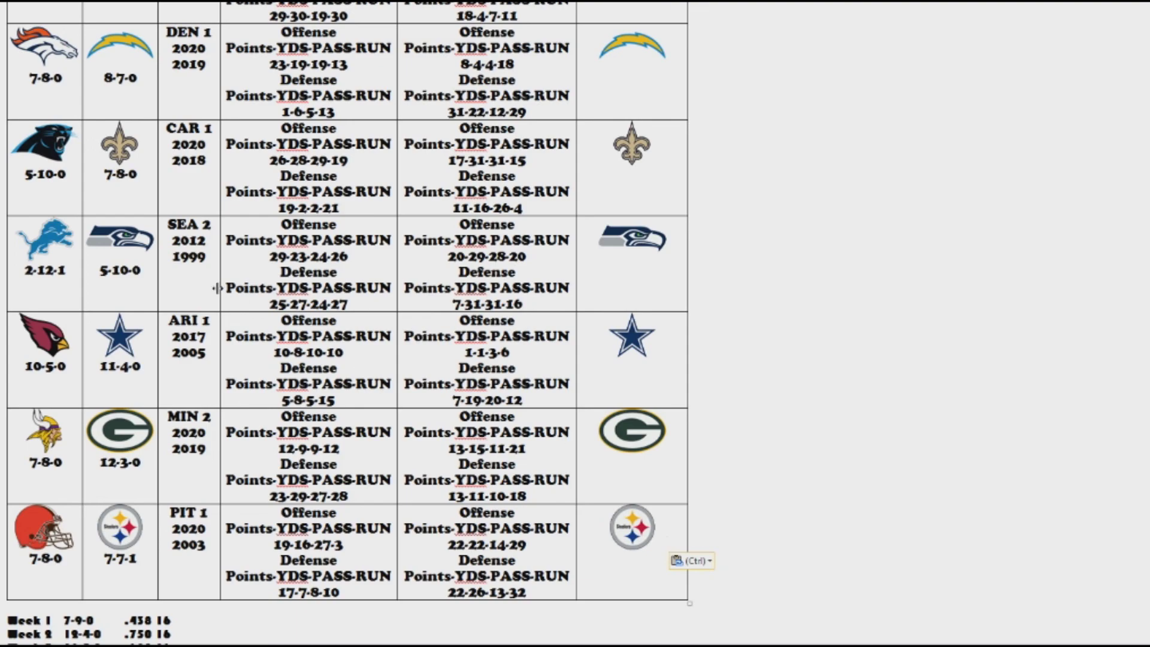
Review the 2021 standings and the My Pick column of the matchup table, row by row from the Eagles at Washington game
{"action": "scroll", "coordinate": [667, 543], "scroll_direction": "up", "scroll_amount": 2}
{"action": "scroll", "coordinate": [348, 323], "scroll_direction": "down", "scroll_amount": 20}
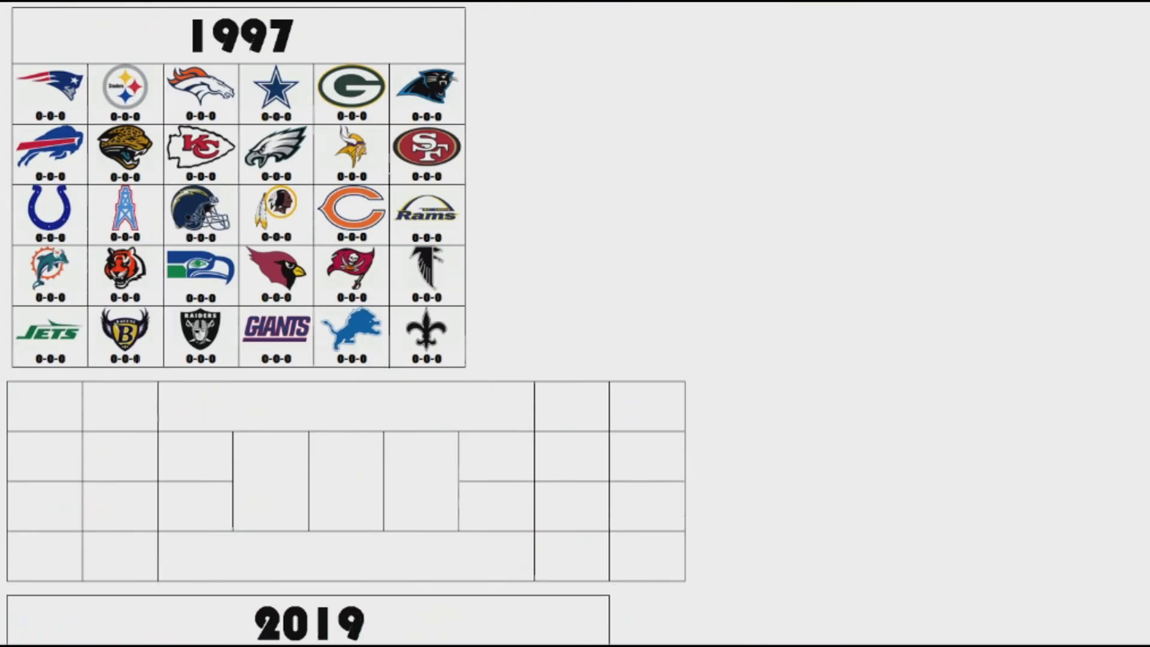
{"action": "scroll", "coordinate": [347, 324], "scroll_direction": "up", "scroll_amount": 1}
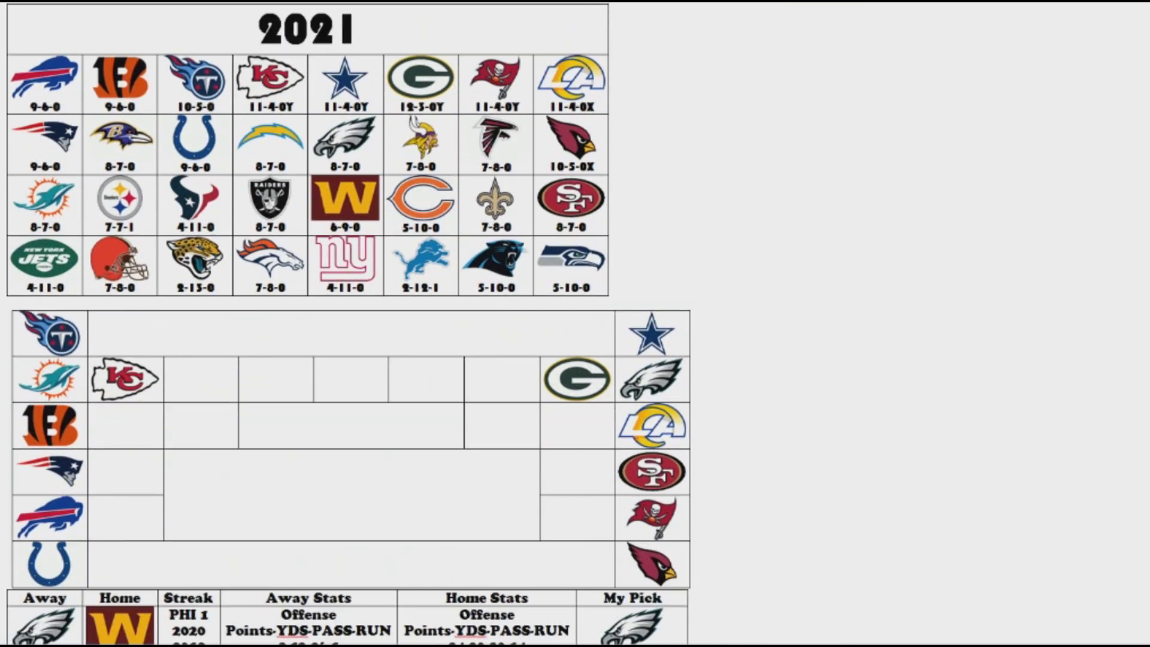
{"action": "scroll", "coordinate": [348, 323], "scroll_direction": "down", "scroll_amount": 5}
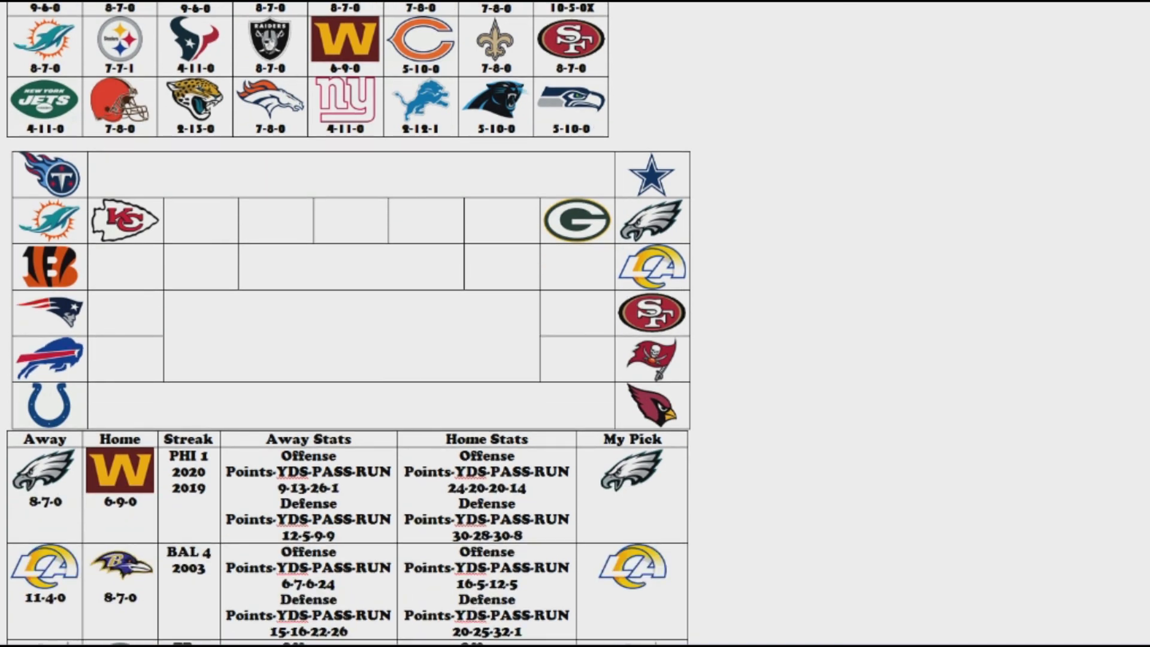
{"action": "scroll", "coordinate": [347, 324], "scroll_direction": "down", "scroll_amount": 10}
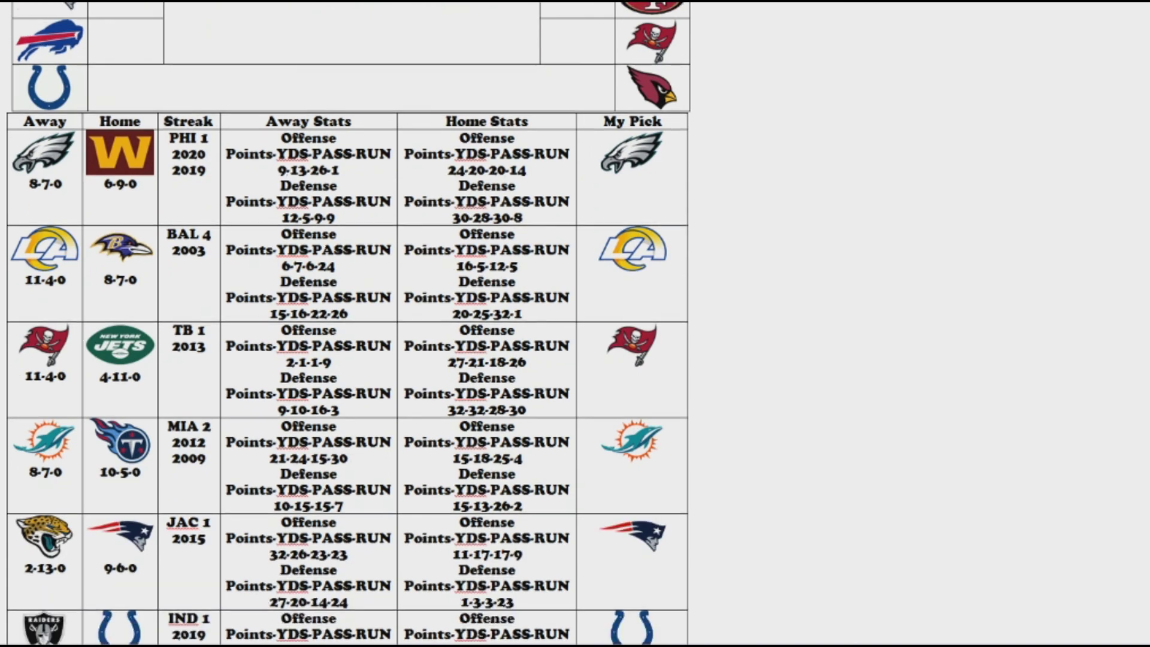
{"action": "scroll", "coordinate": [348, 323], "scroll_direction": "down", "scroll_amount": 4}
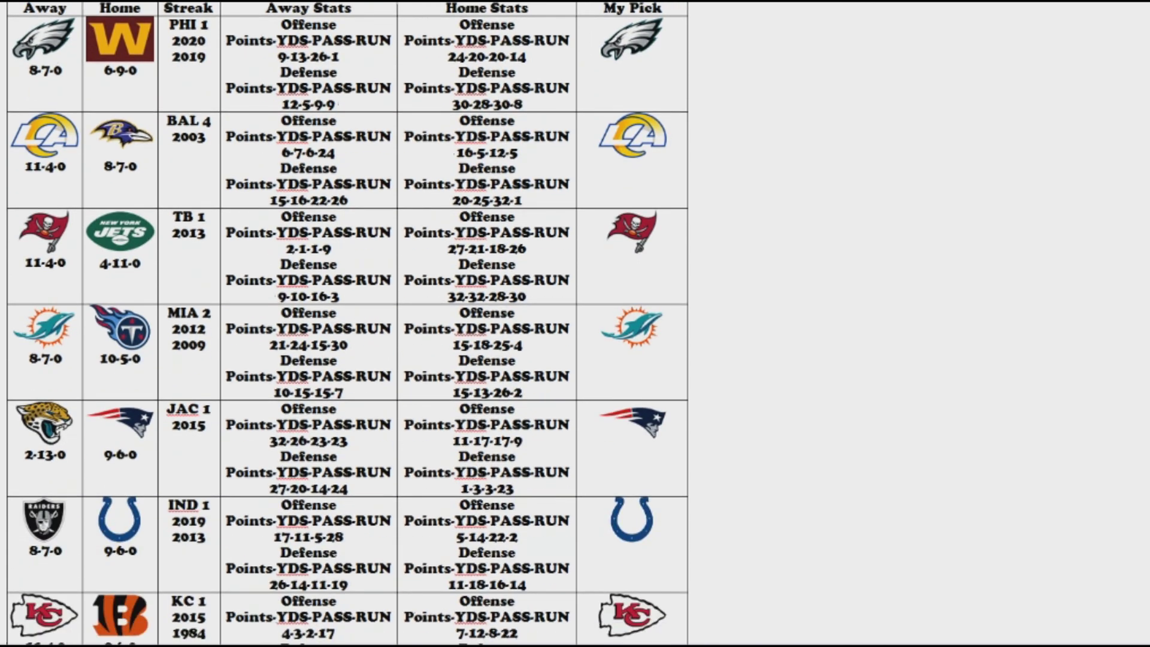
{"action": "scroll", "coordinate": [347, 324], "scroll_direction": "down", "scroll_amount": 5}
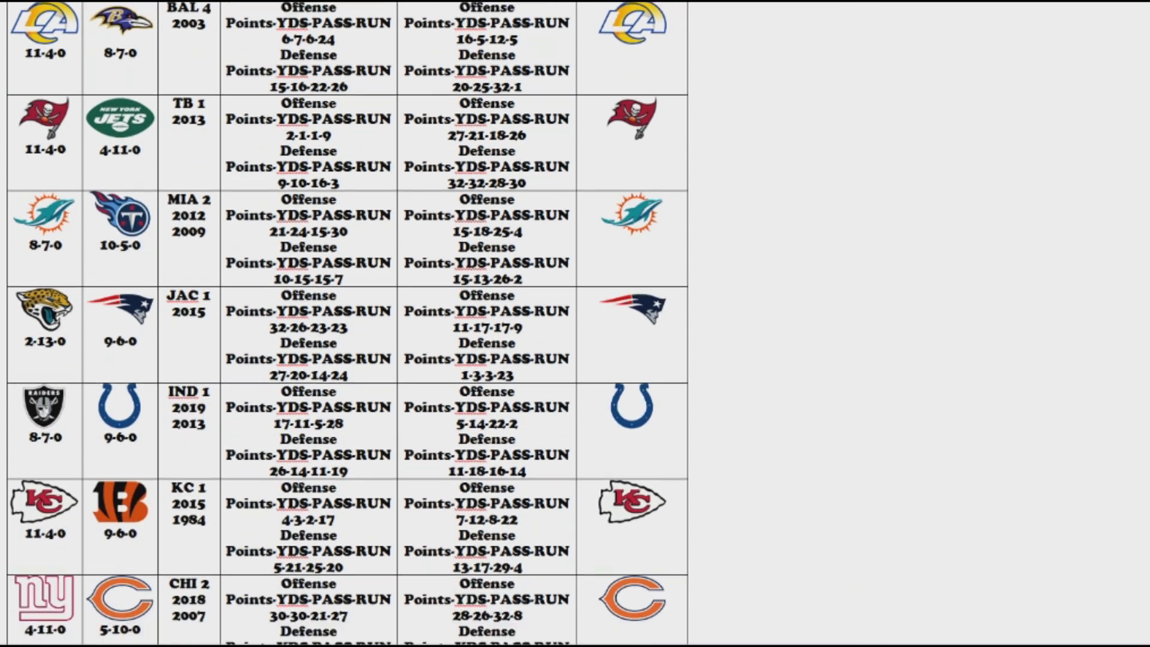
{"action": "scroll", "coordinate": [347, 324], "scroll_direction": "down", "scroll_amount": 3}
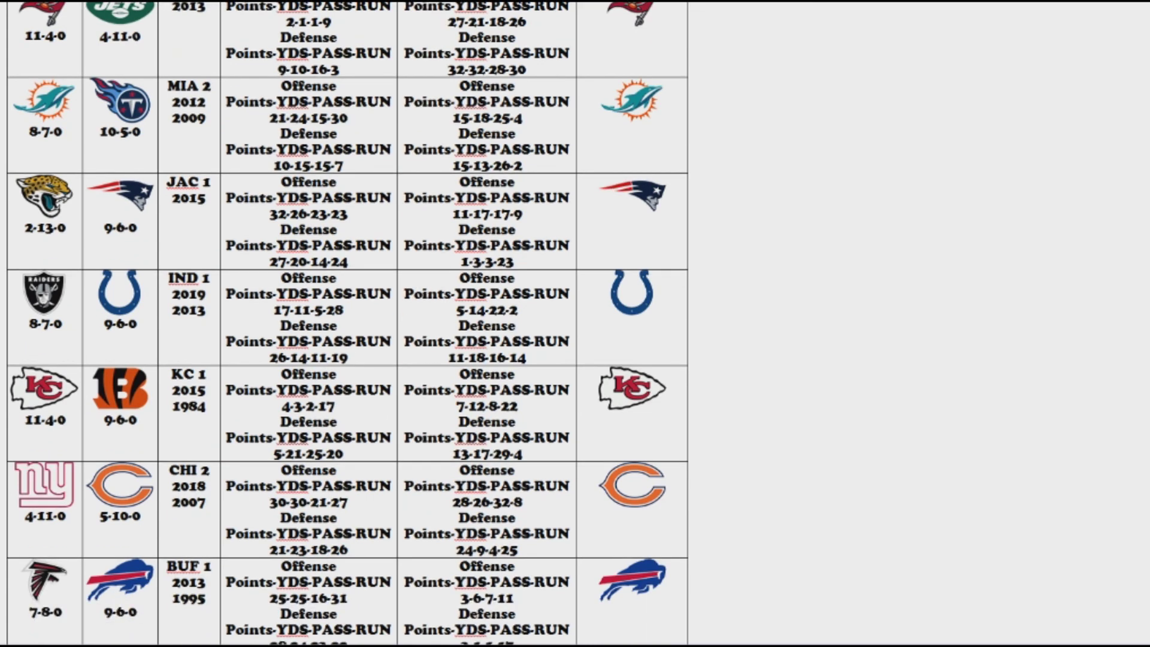
{"action": "scroll", "coordinate": [348, 324], "scroll_direction": "down", "scroll_amount": 2}
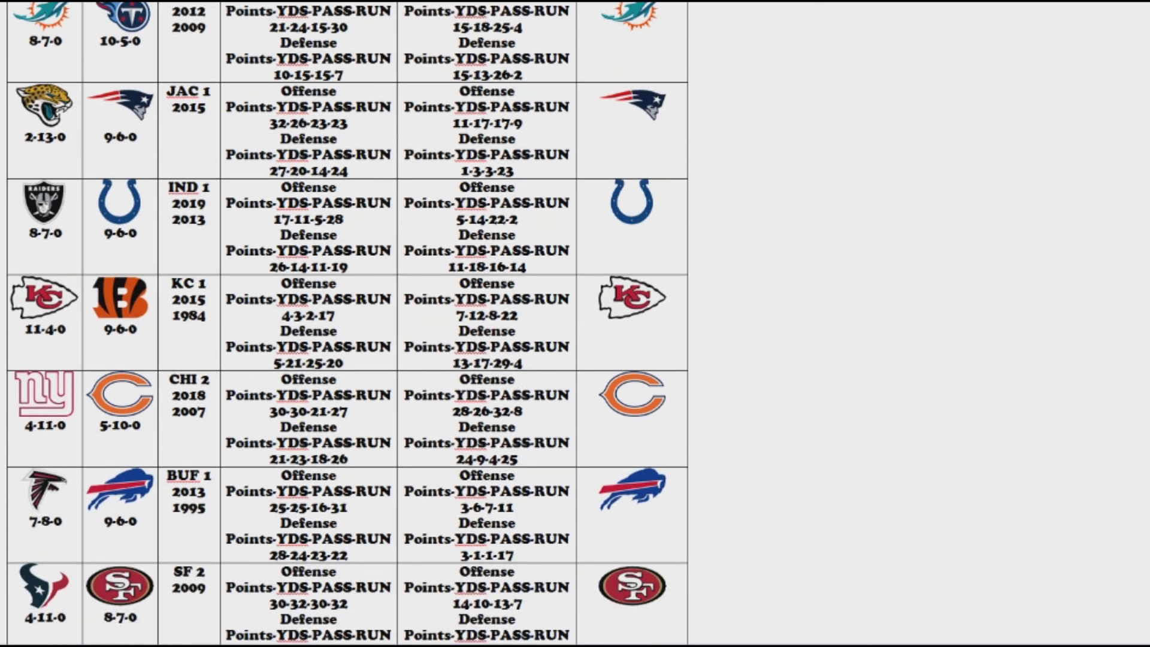
{"action": "scroll", "coordinate": [348, 323], "scroll_direction": "down", "scroll_amount": 6}
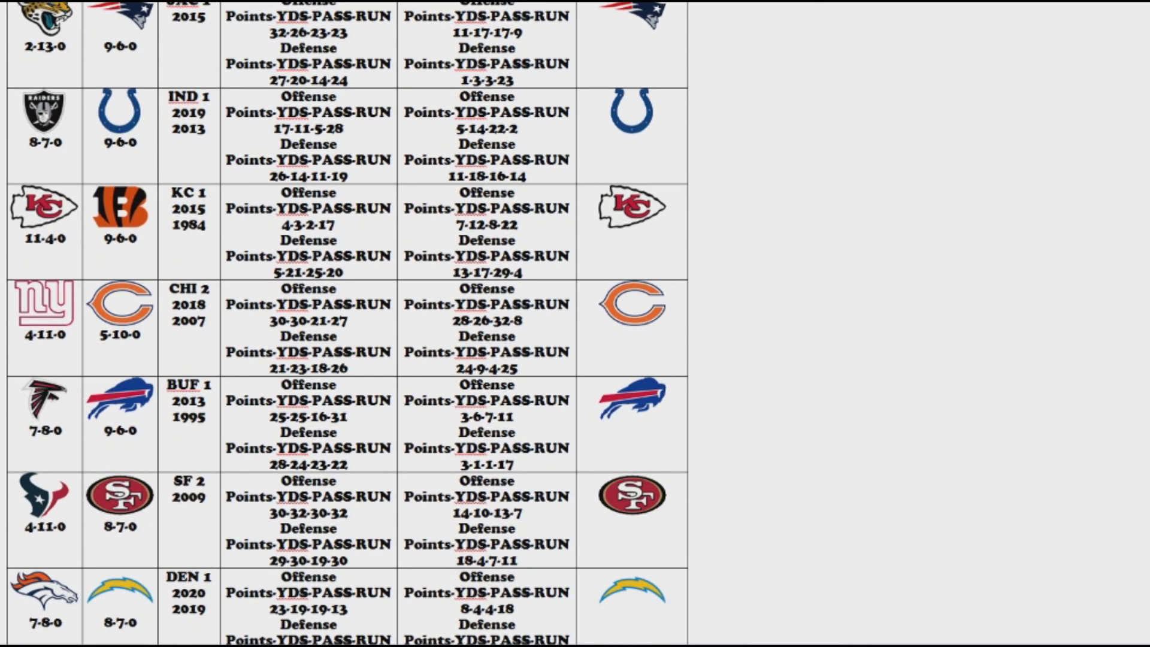
{"action": "scroll", "coordinate": [348, 324], "scroll_direction": "down", "scroll_amount": 2}
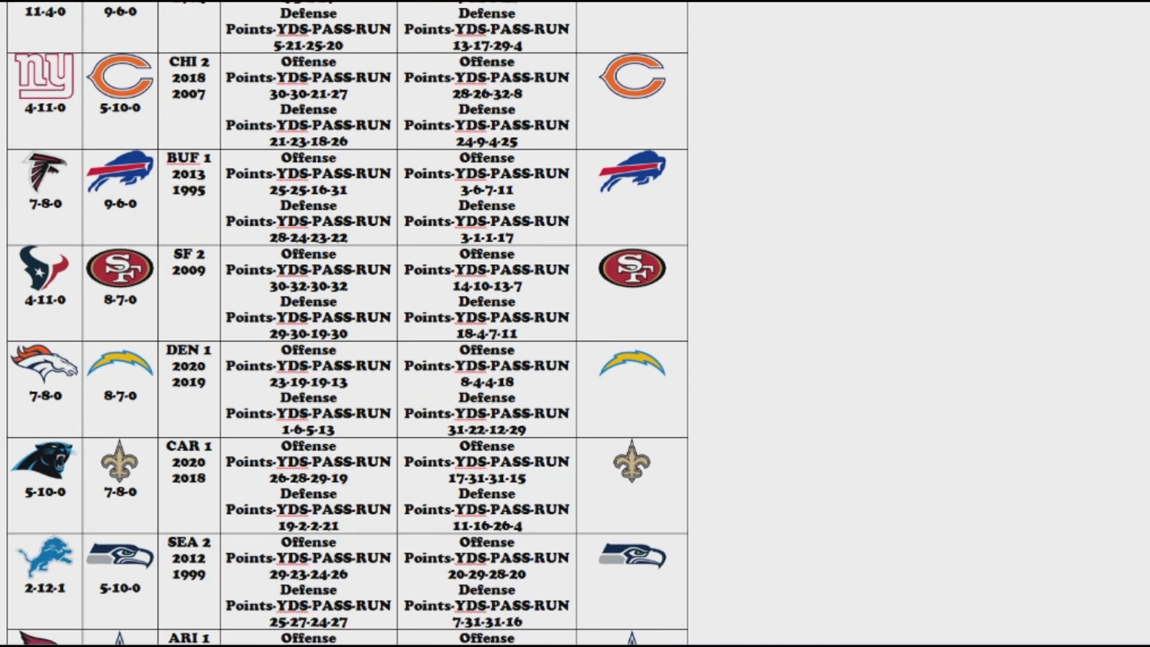